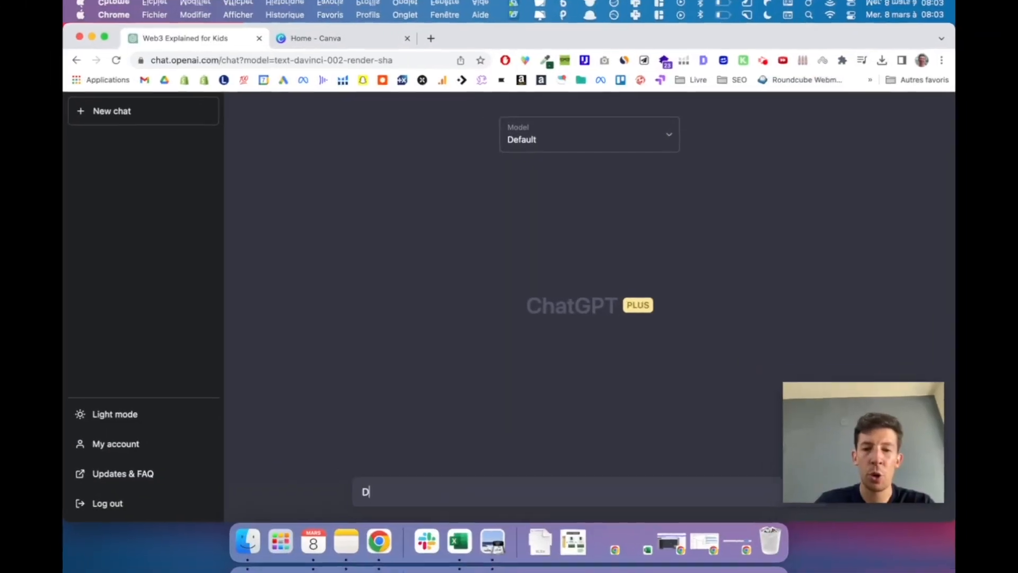
Ask ChatGPT in French for 30 citations de CEO sous forme de tableau, with the columns Citation / Nom du CEO / Entreprise.
type("nne moi 30")
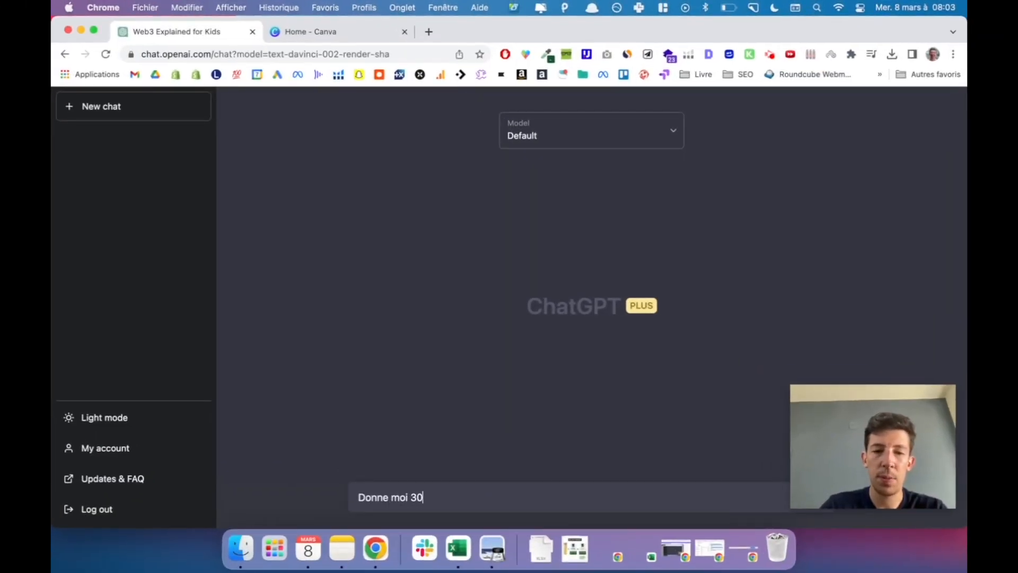
type(" citations de CE")
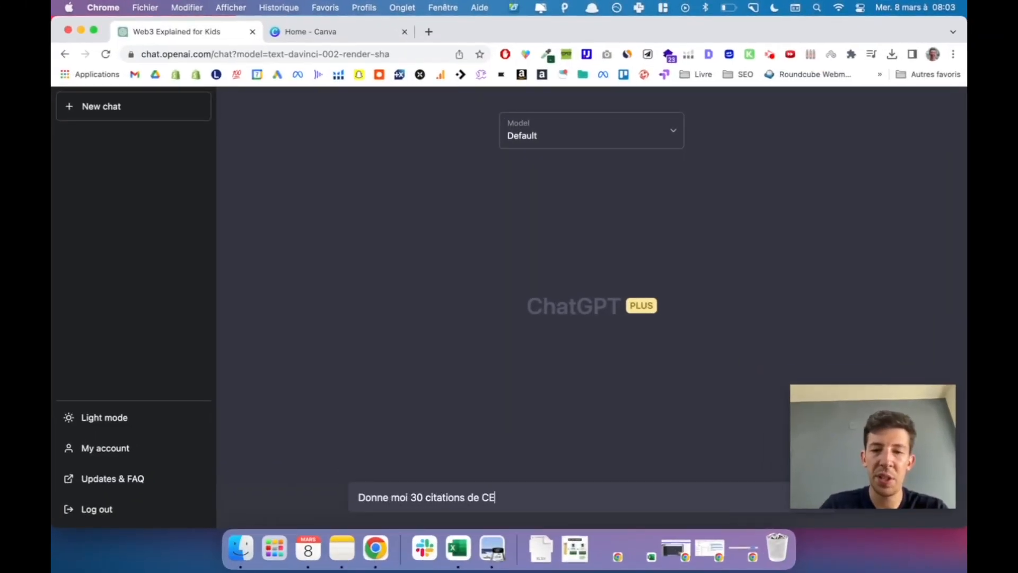
type("O sous forme de ta")
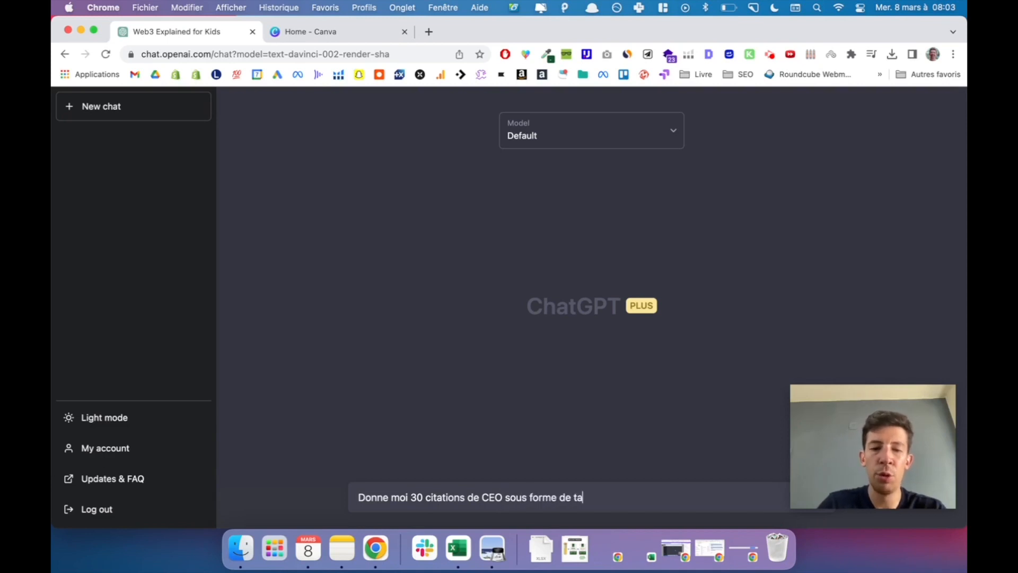
type("bleau :")
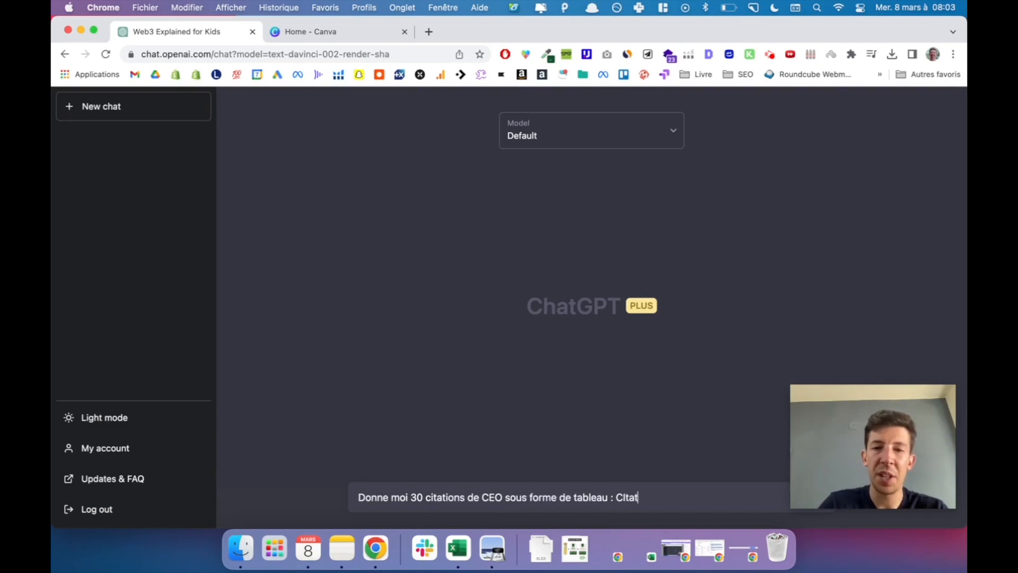
type(" Citation / Nom du CE")
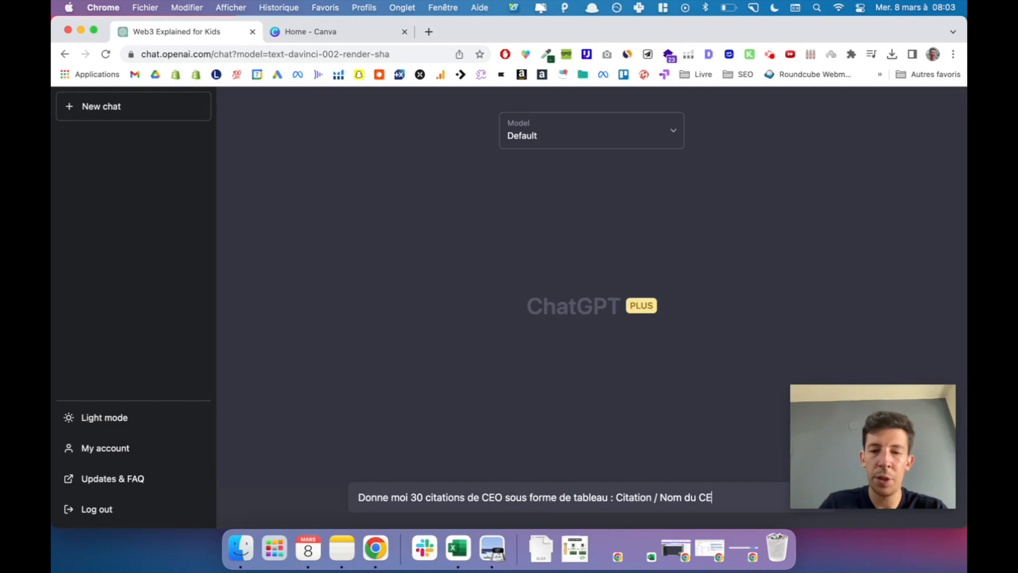
type("O / ENtreprise")
key("Return")
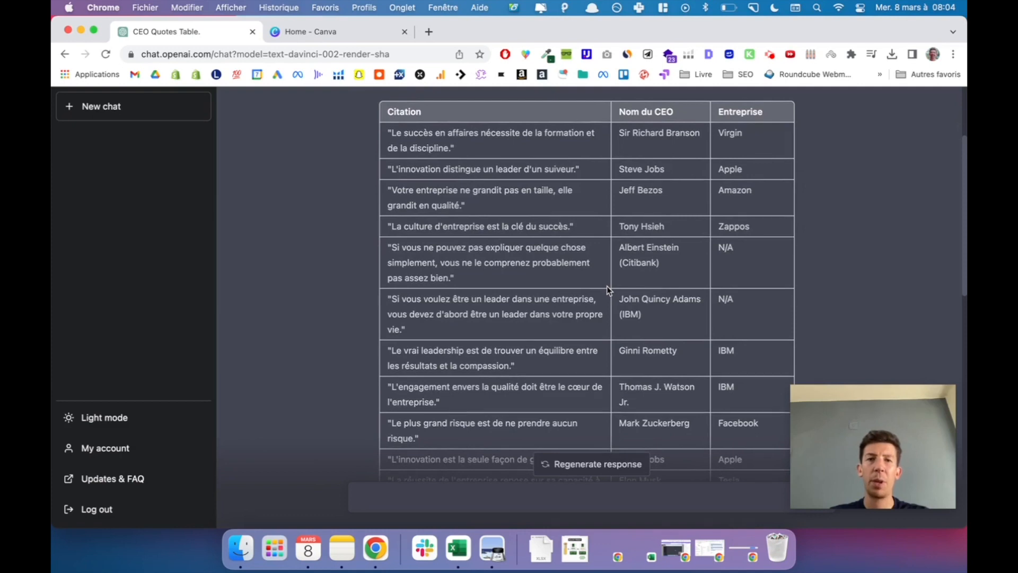
Review the generated CEO quotes table down to its last row and copy the entire table, including its header.
scroll(606, 286, "down", 5)
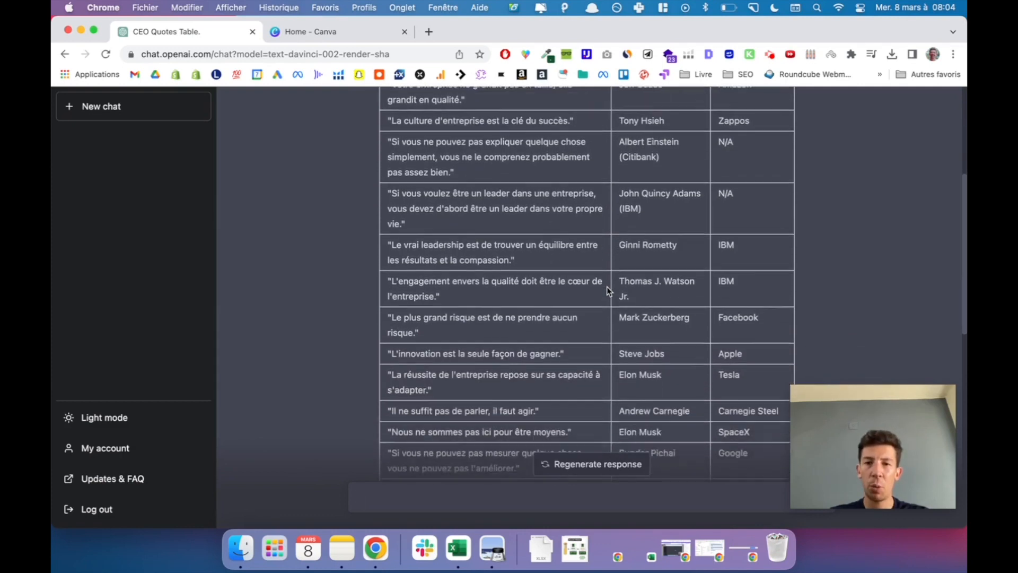
scroll(607, 286, "down", 6)
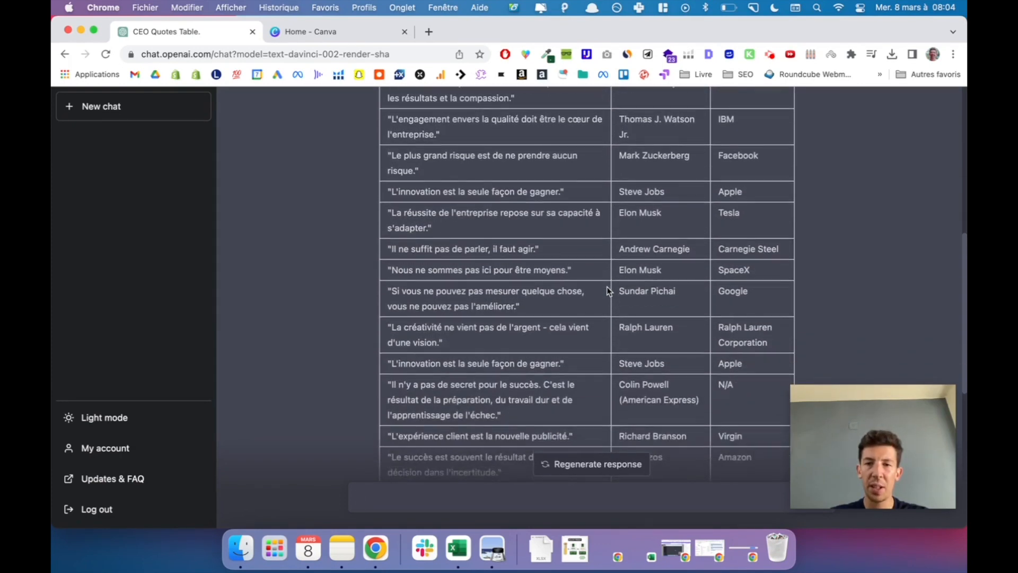
scroll(607, 286, "down", 8)
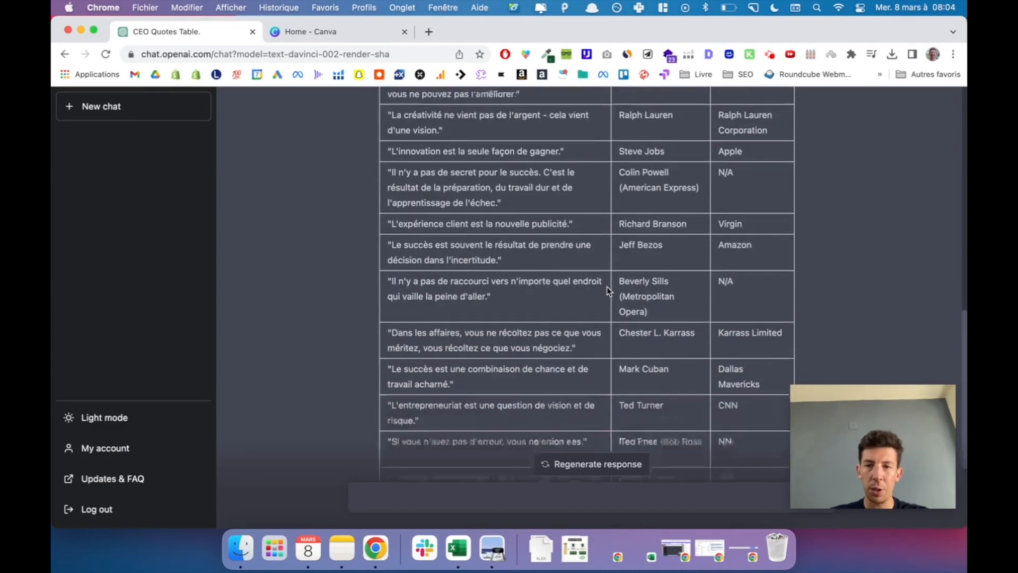
scroll(730, 410, "down", 2)
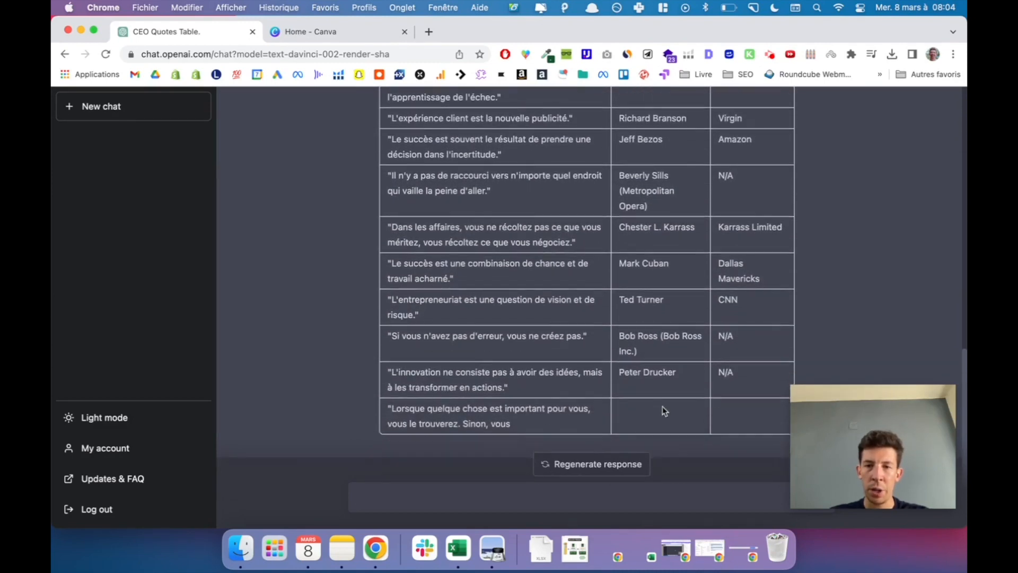
left_click_drag(739, 375, 429, 32)
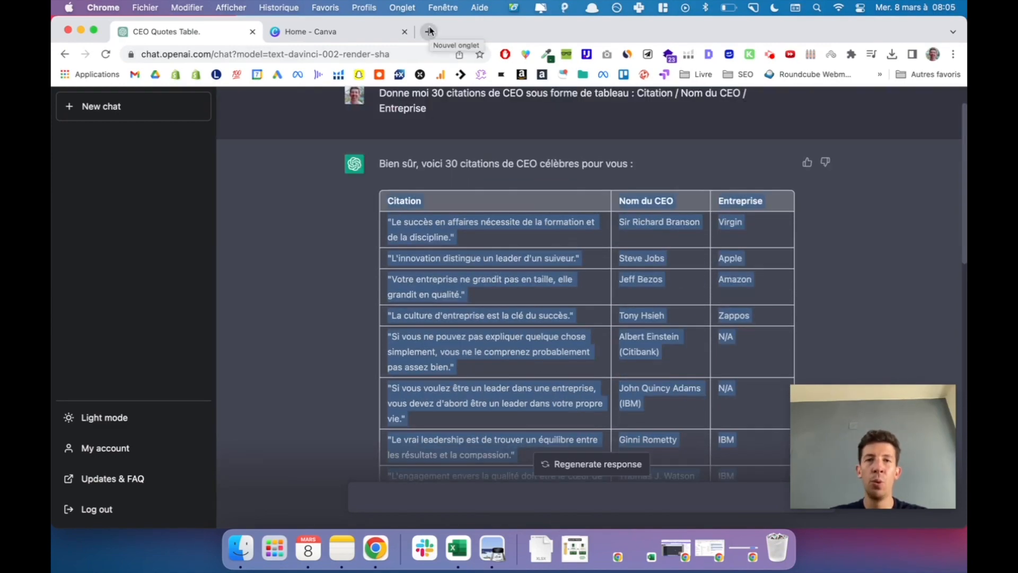
Create a new Google Sheets spreadsheet in a separate browser tab and paste the quotes table starting at cell A1.
left_click(430, 32)
type("sh")
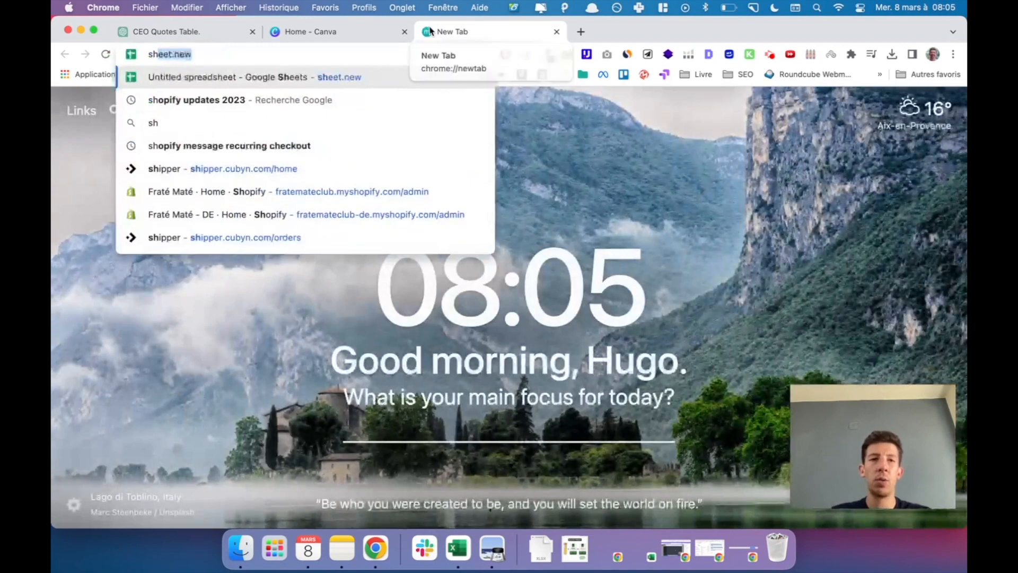
key("Return")
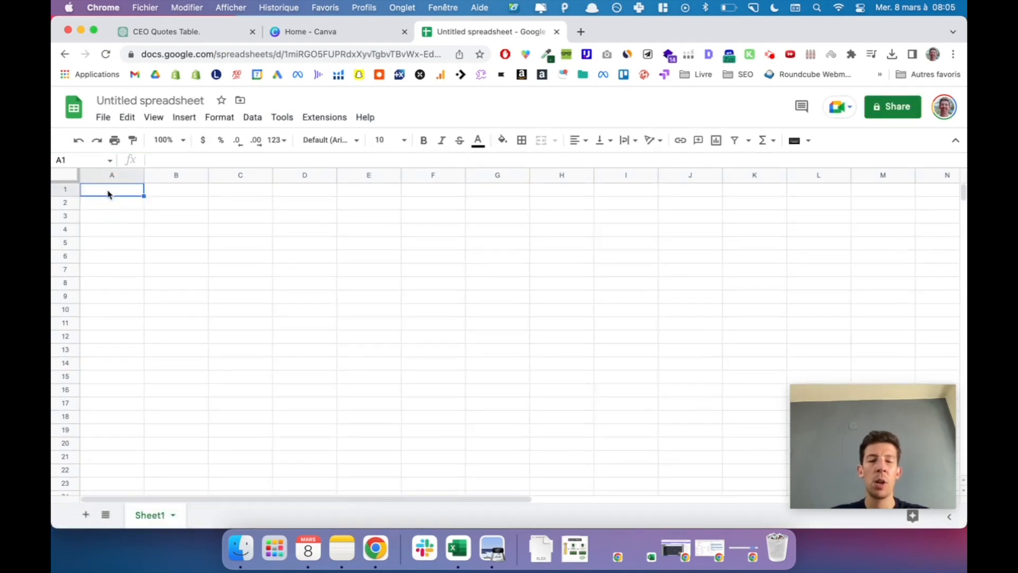
key("super+v")
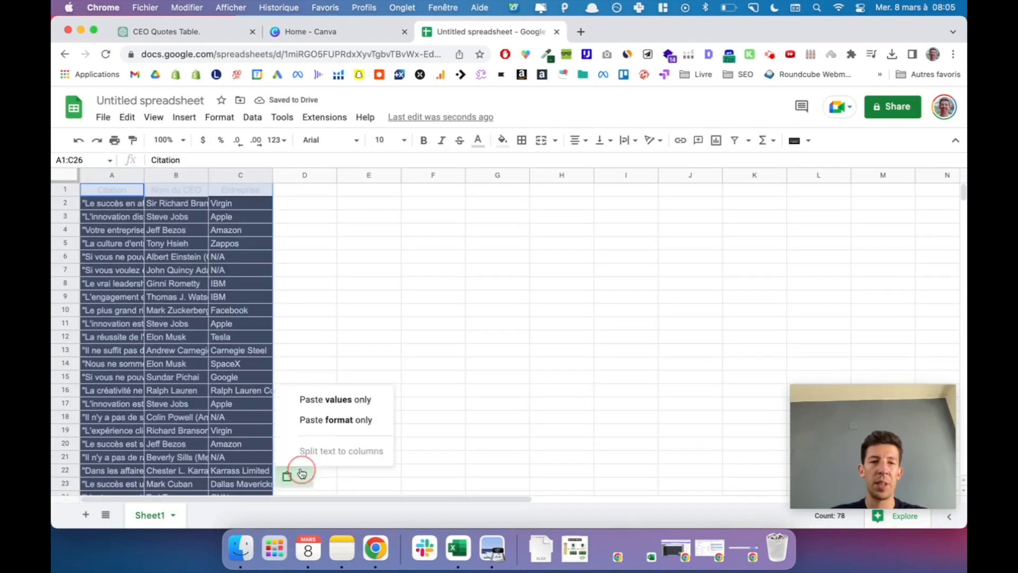
Delete the header row containing Citation, Nom du CEO and Entreprise from the spreadsheet.
left_click(312, 218)
left_click(77, 191)
right_click(77, 192)
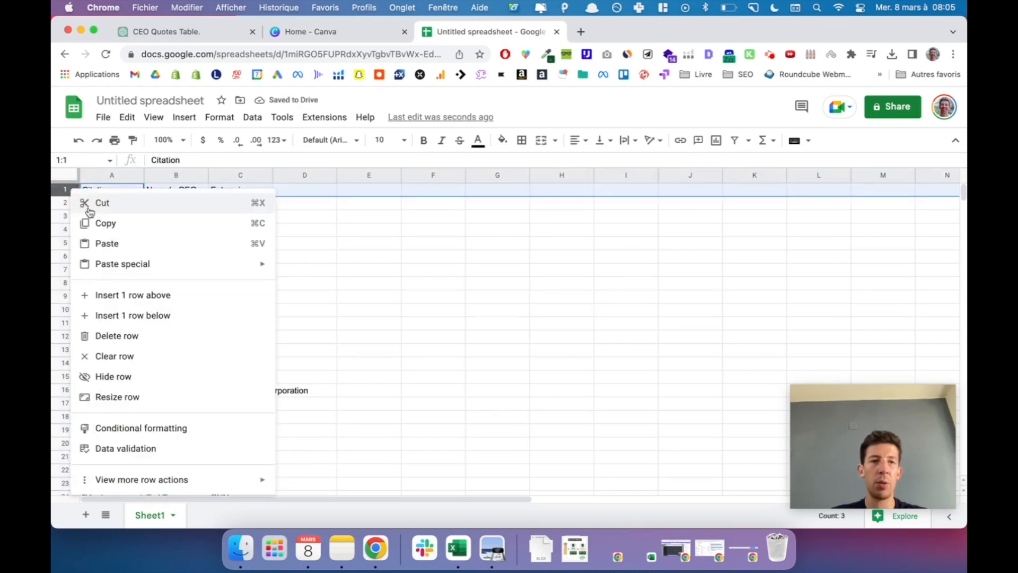
left_click(116, 336)
Widen columns A, B and C so more of the quotes, CEO names and companies can be read.
left_click_drag(144, 175, 200, 176)
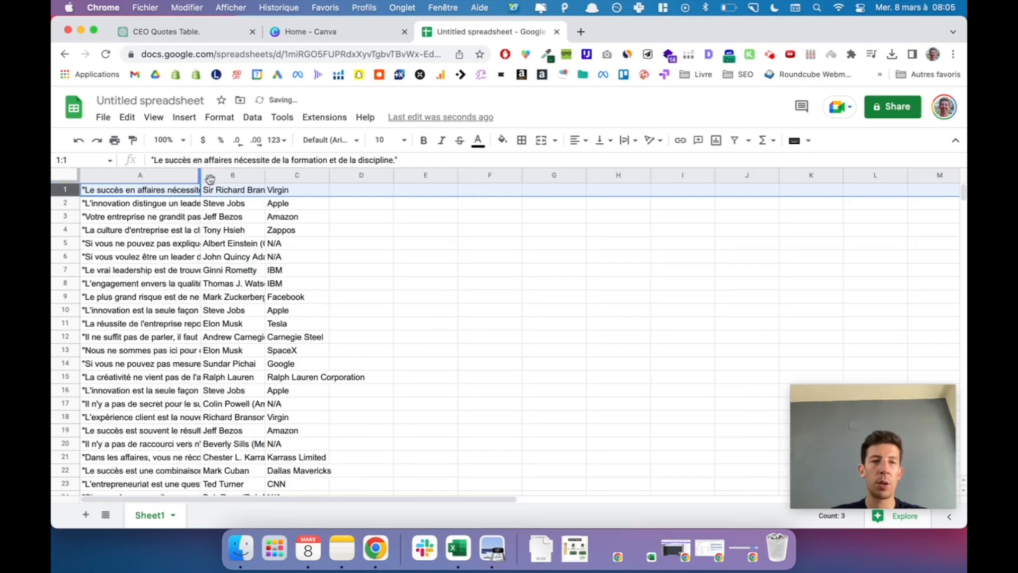
left_click(233, 189)
left_click_drag(266, 175, 298, 175)
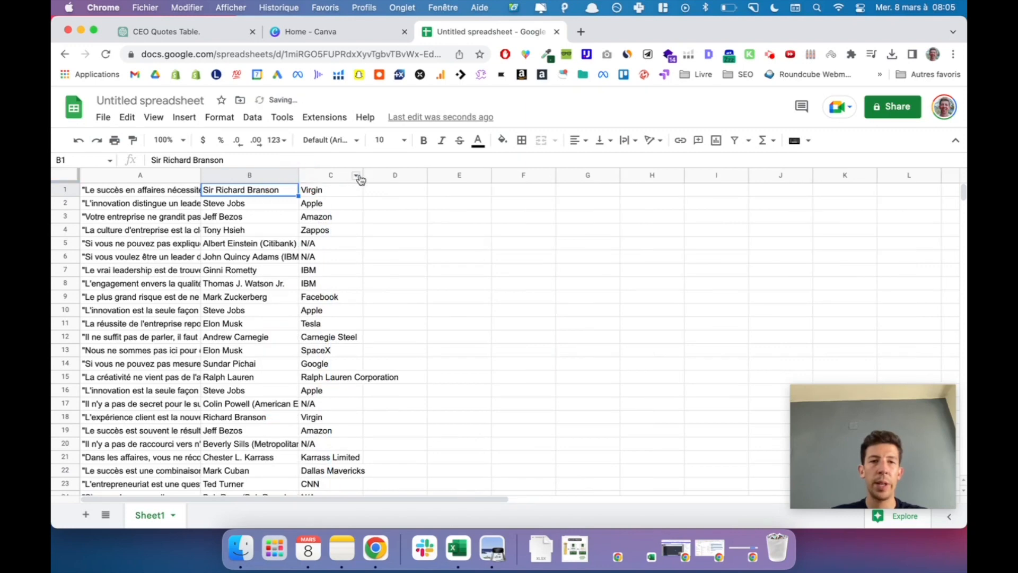
left_click(335, 191)
left_click_drag(364, 175, 381, 177)
left_click(422, 204)
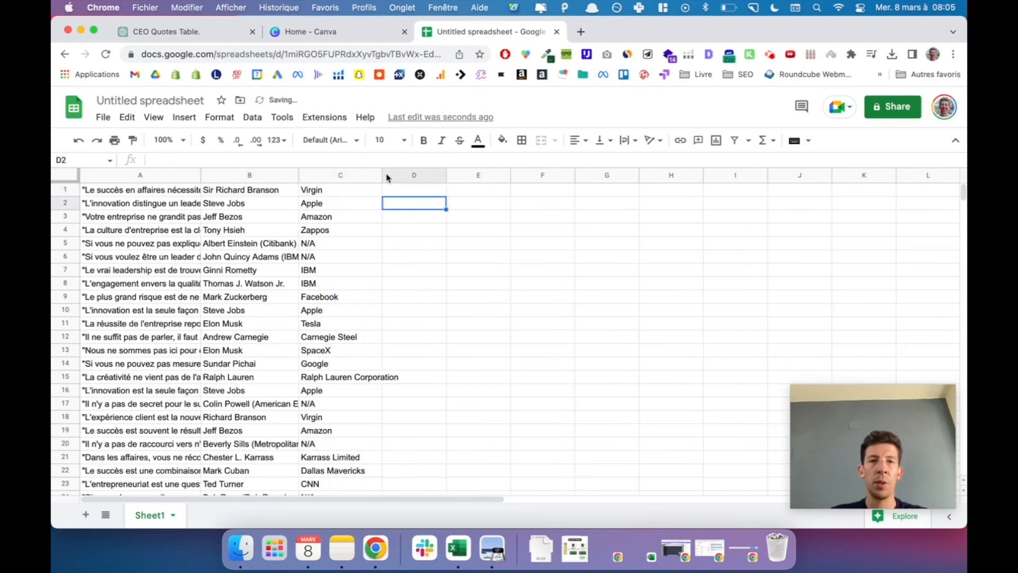
Switch to Canva, search for "post instgram" and open the Instagram Post (Square) template category.
left_click(331, 33)
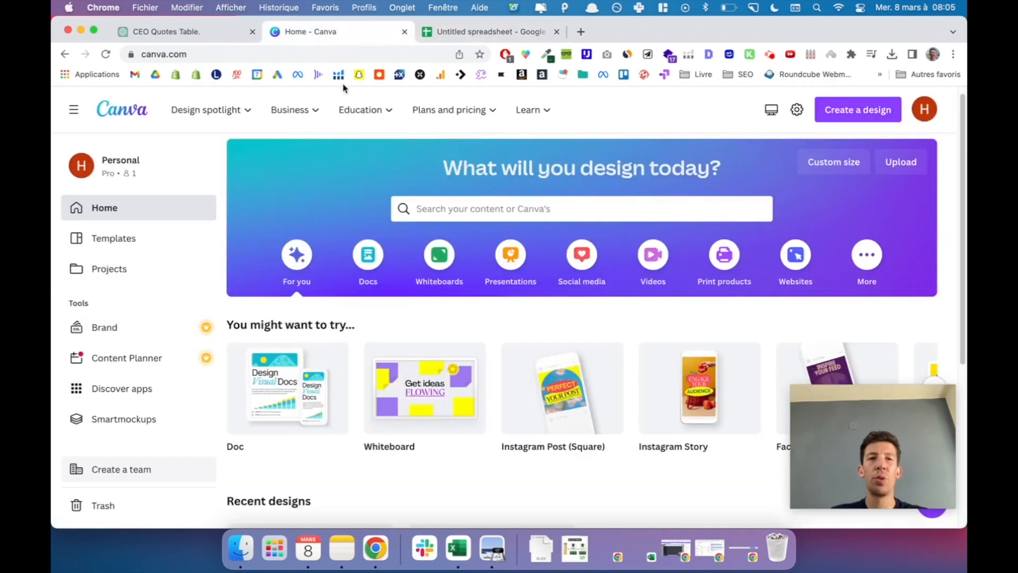
left_click(479, 210)
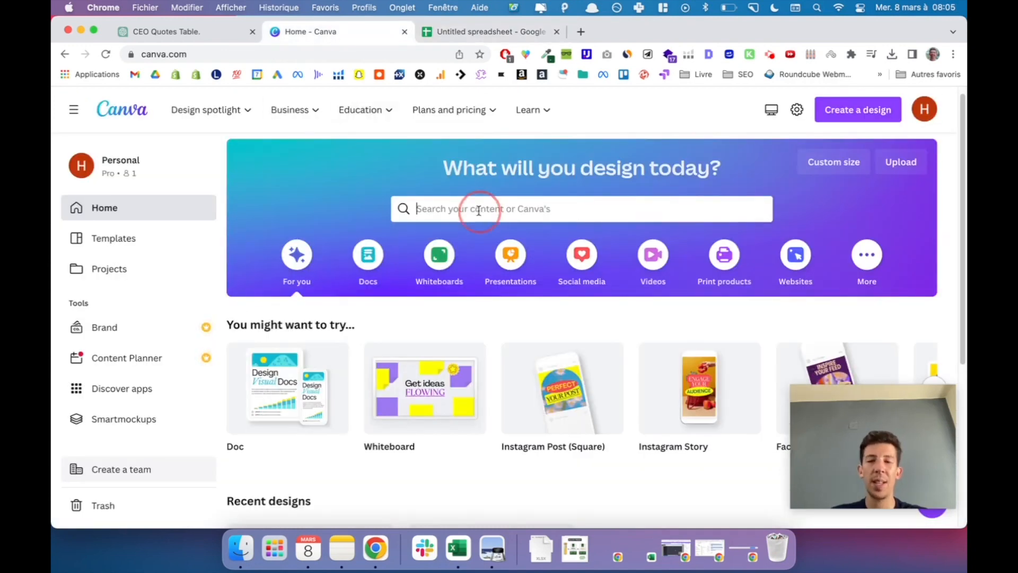
type("post")
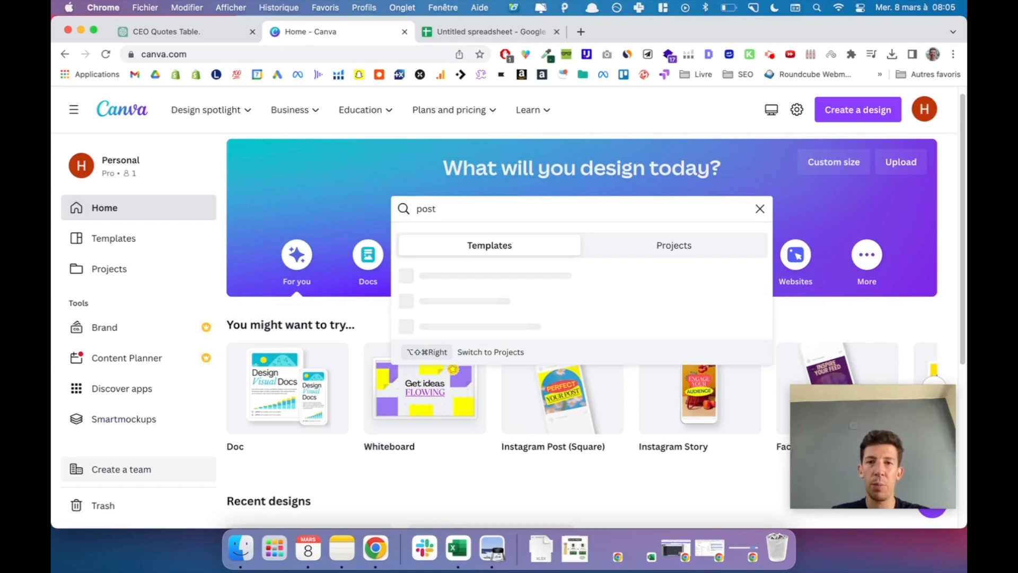
type(" instgram")
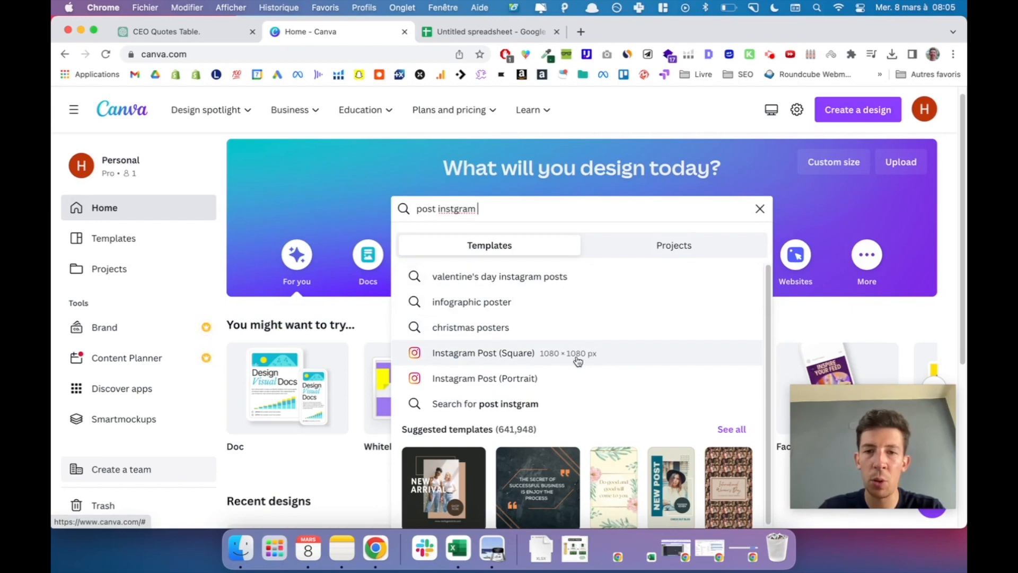
left_click(598, 358)
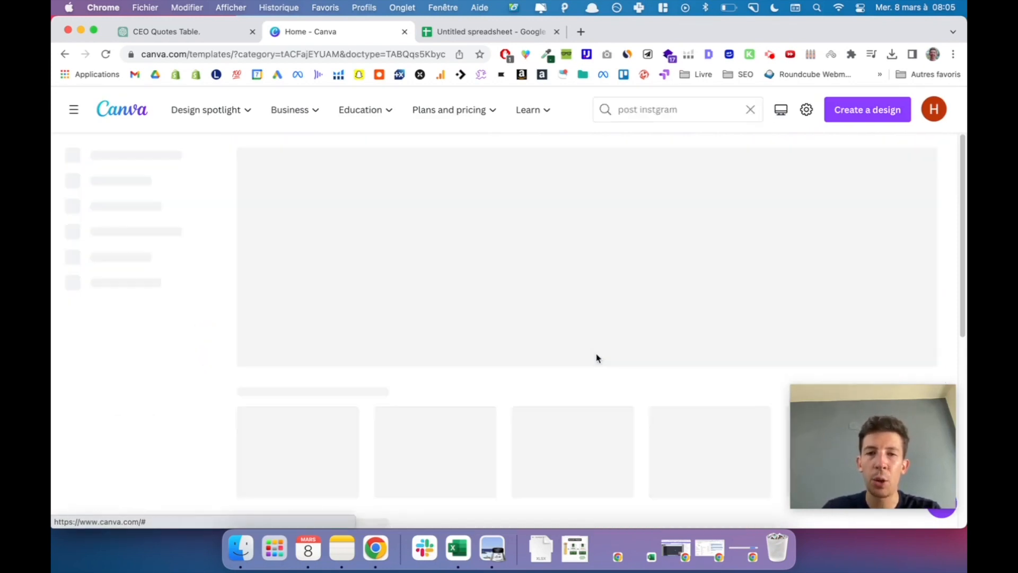
Find the Pastel Pink Gradient Quote Instagram Post template and open it for customization.
scroll(600, 346, "down", 10)
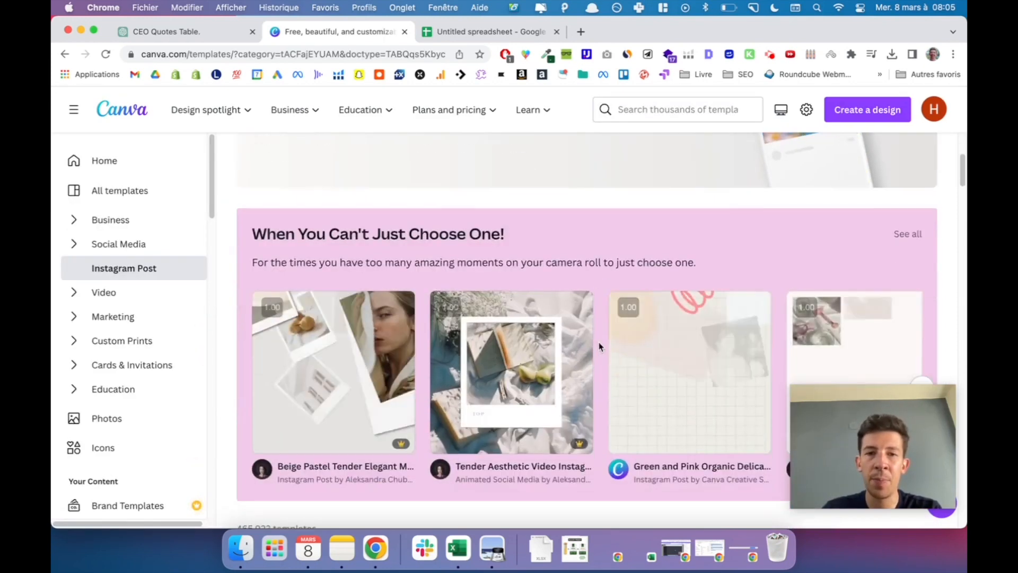
scroll(600, 348, "down", 4)
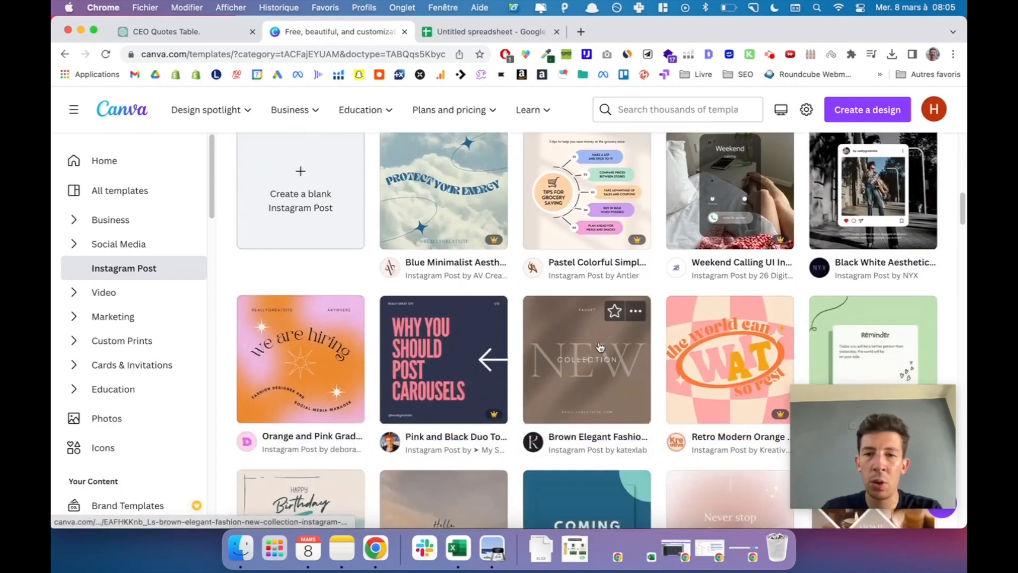
scroll(601, 342, "down", 2)
scroll(601, 339, "down", 5)
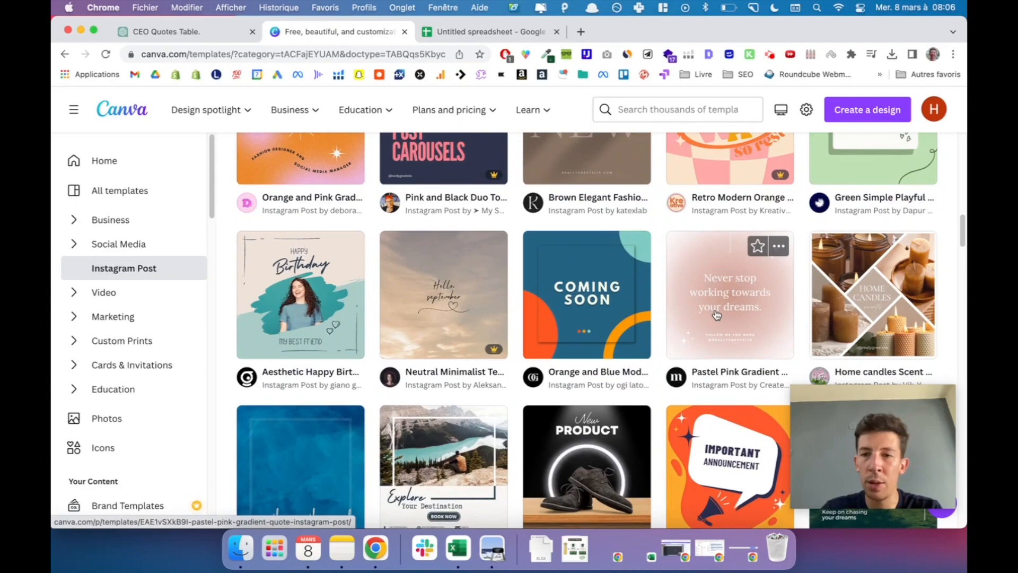
left_click(716, 315)
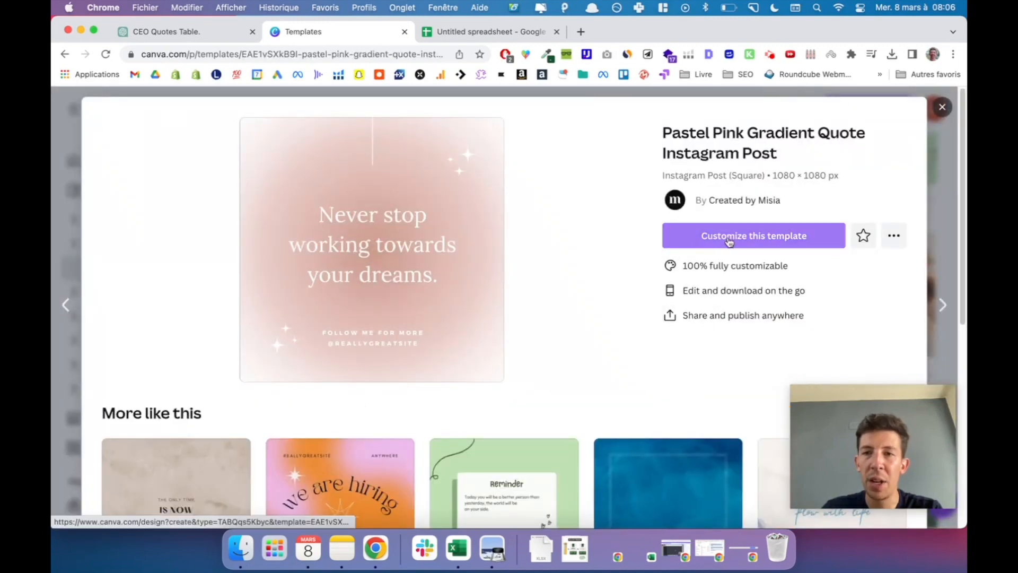
left_click(727, 240)
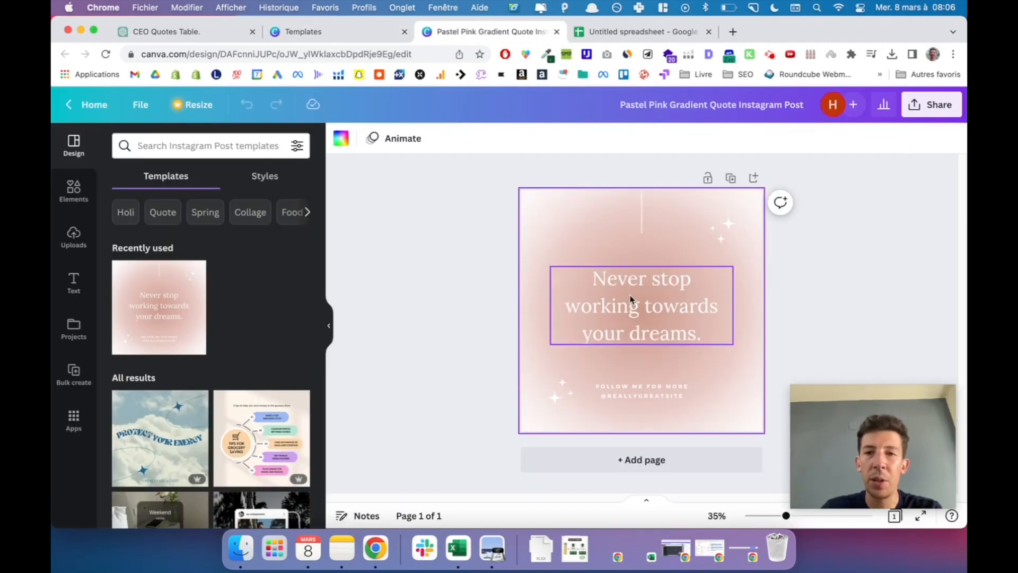
Rearrange the post by removing the vertical line above the quote and placing a "Nom" text below the raised quote.
left_click_drag(637, 291, 645, 248)
left_click(643, 216)
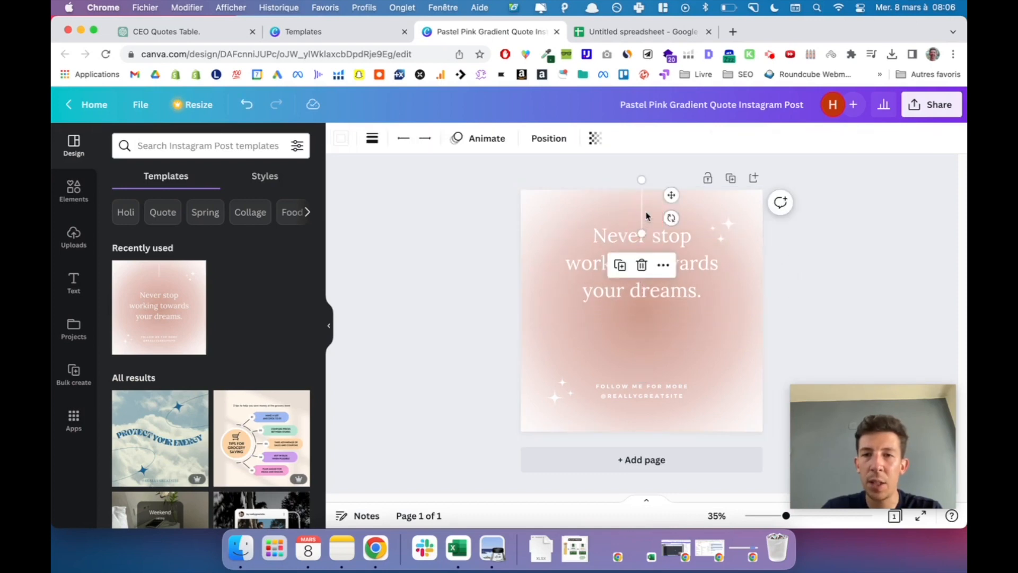
key("Delete")
left_click(639, 242)
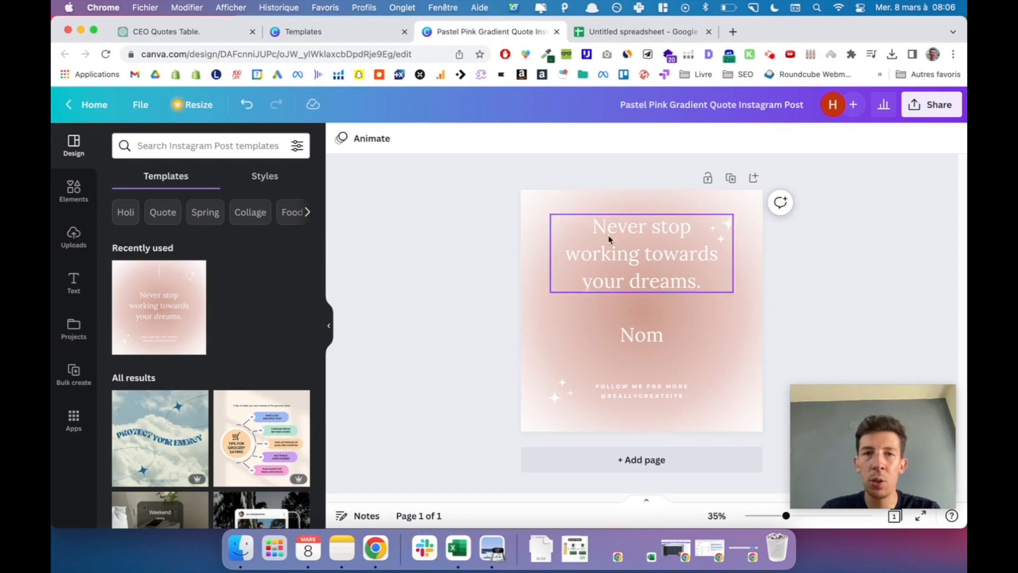
Switch to the Google Sheets spreadsheet and download it as a Comma Separated Values (.csv) file.
left_click(589, 35)
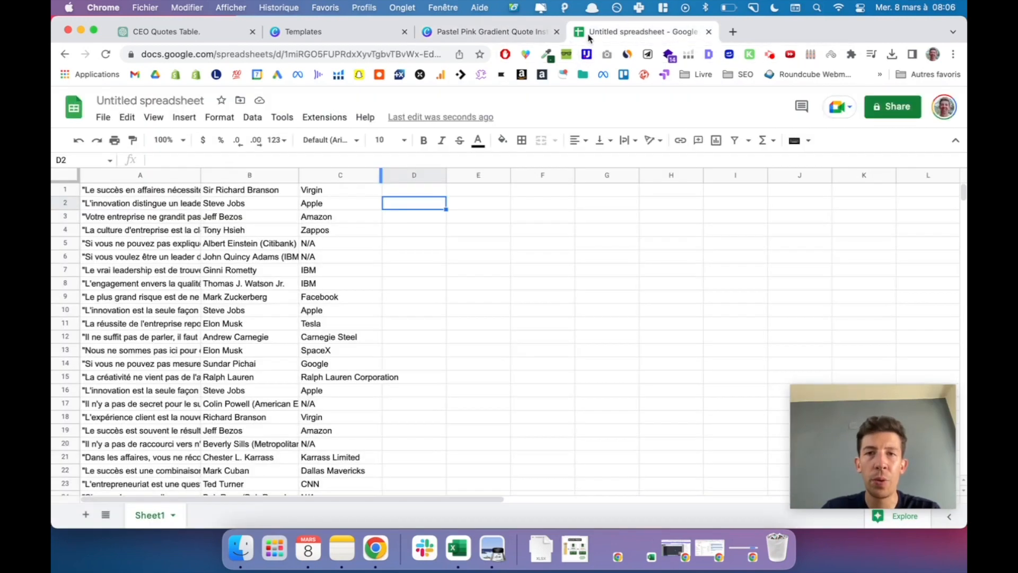
left_click(106, 118)
mouse_move(165, 275)
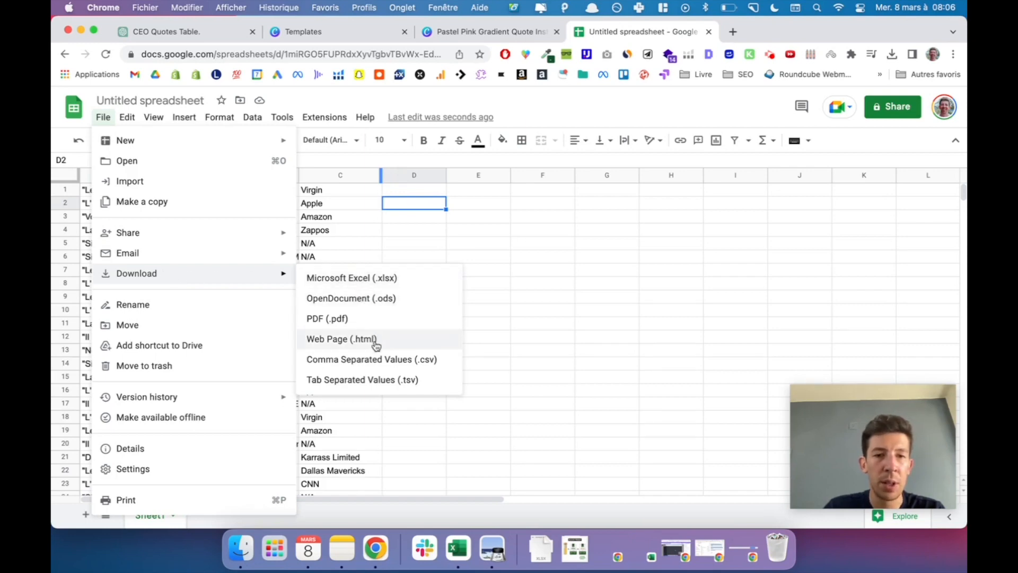
left_click(381, 361)
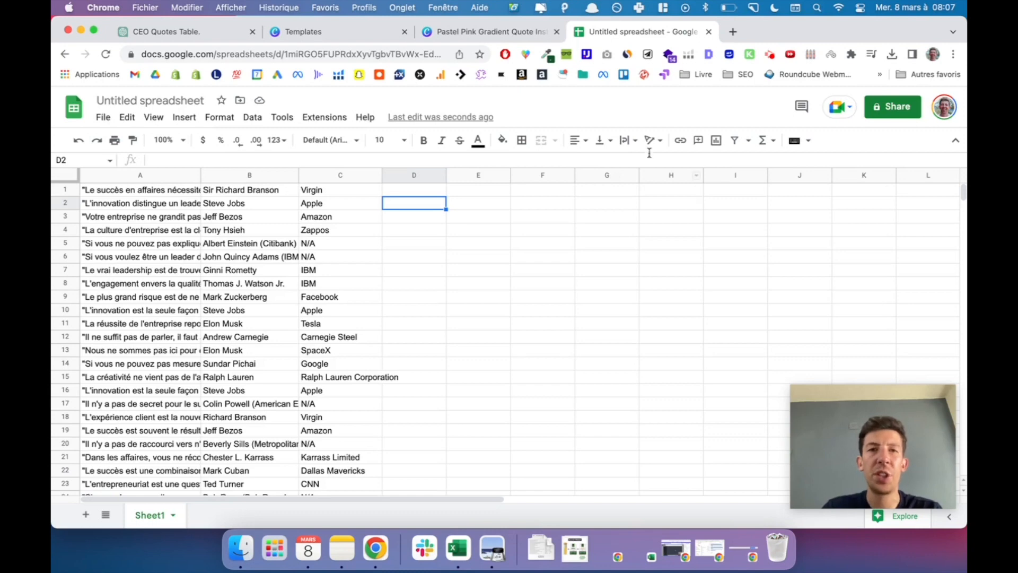
Switch to the Canva quote post and upload the exported CSV file as the Bulk create data.
left_click(513, 39)
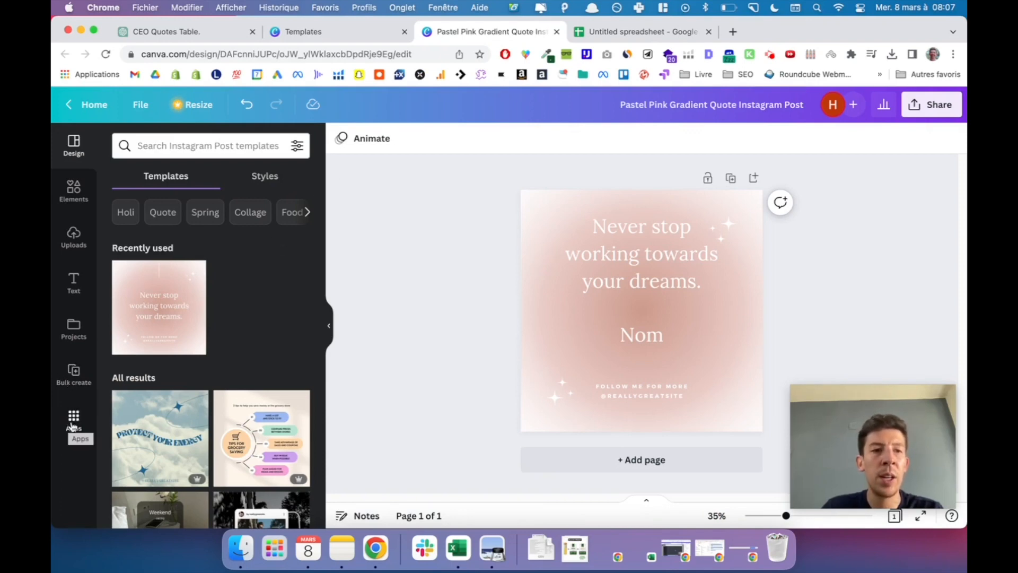
left_click(74, 374)
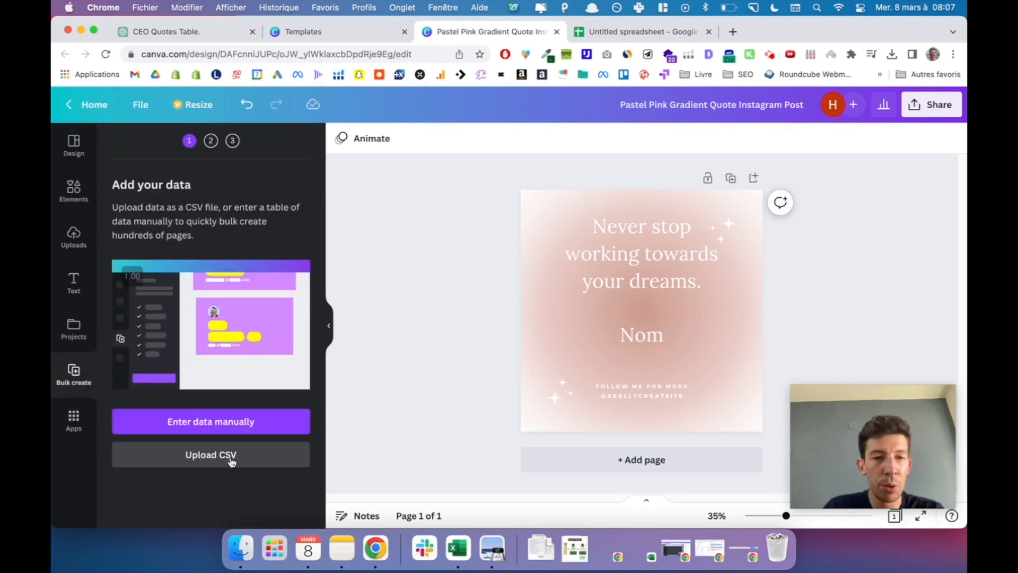
left_click(231, 459)
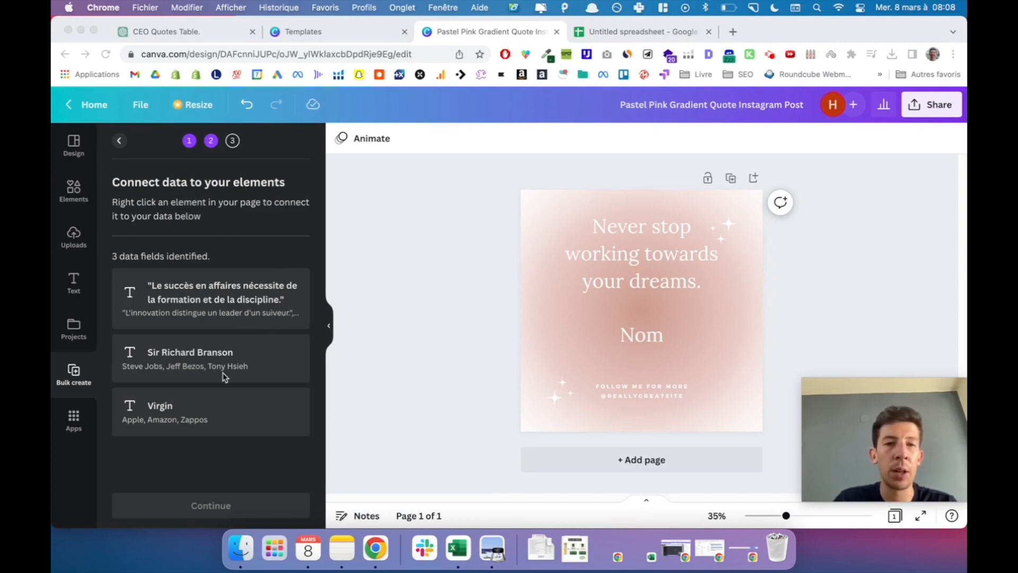
Connect the main quote text to the "Le succès en affaires…" data field and the "Nom" text to the Sir Richard Branson field.
left_click(613, 267)
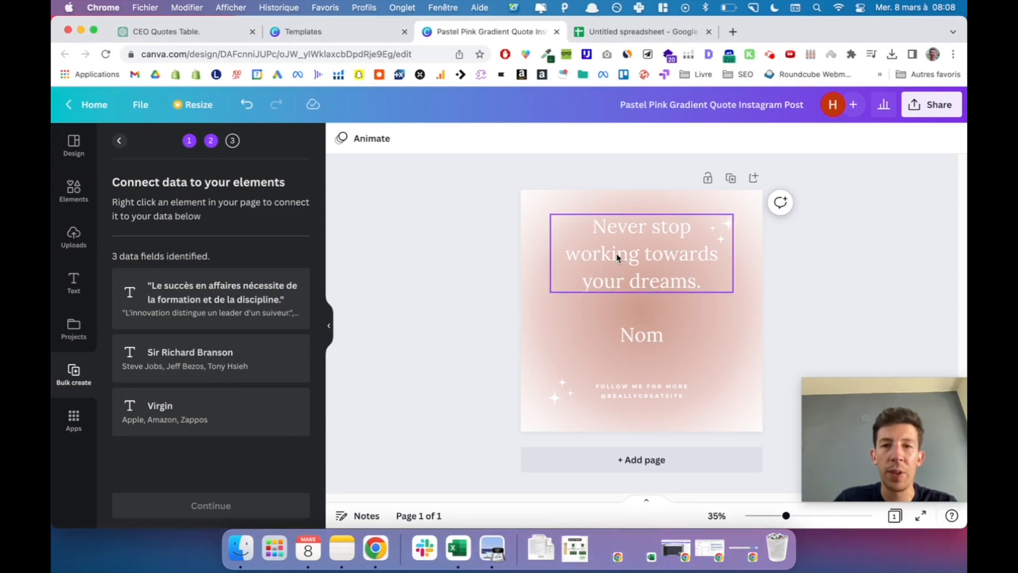
left_click(620, 258)
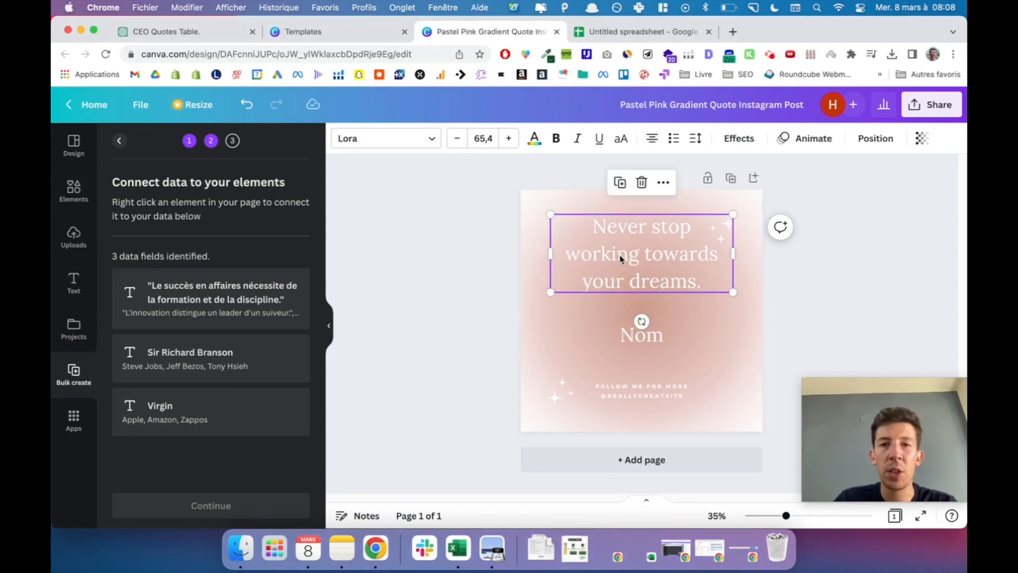
right_click(645, 245)
mouse_move(684, 421)
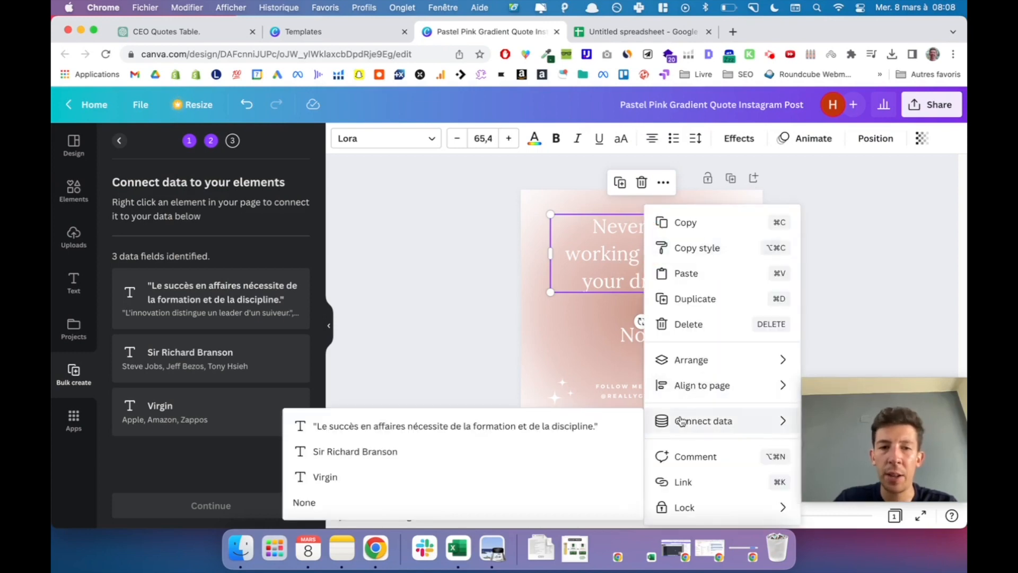
left_click(544, 427)
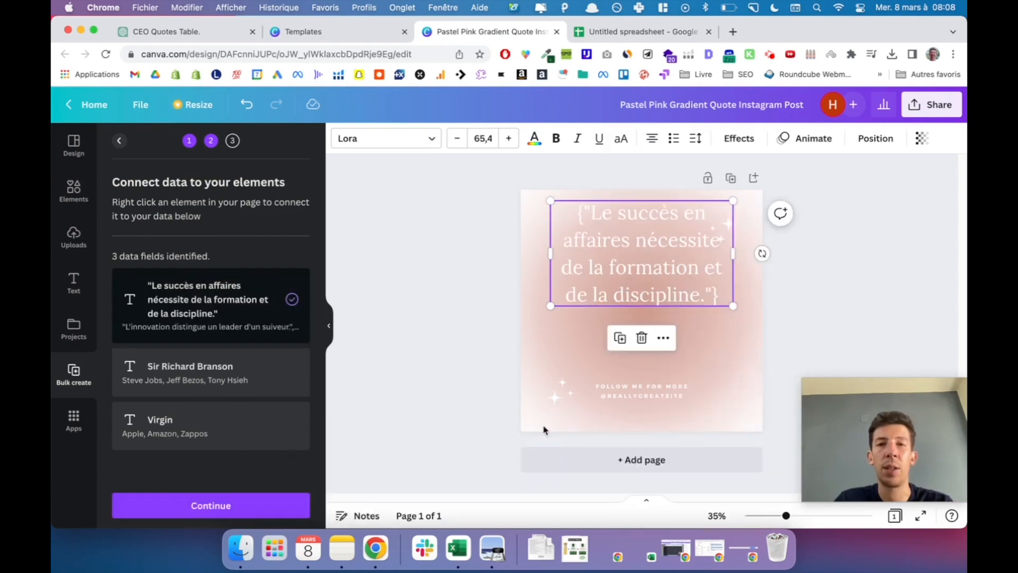
left_click(810, 294)
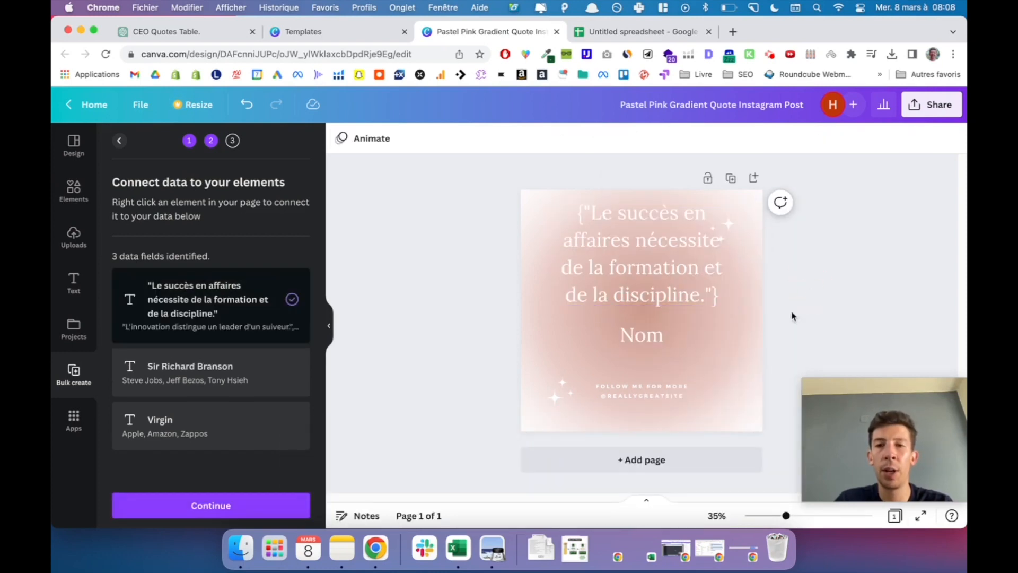
right_click(639, 335)
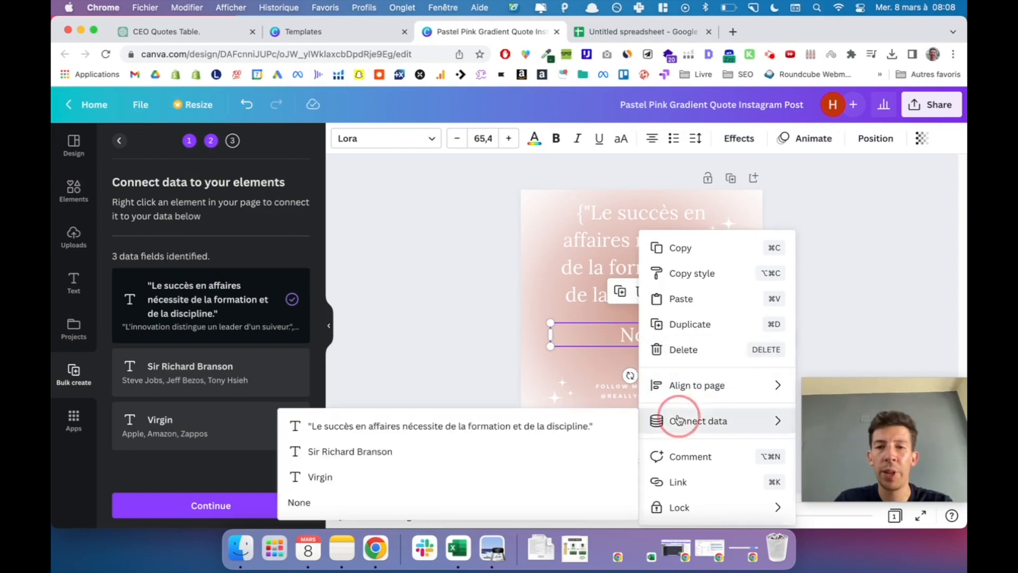
left_click(539, 450)
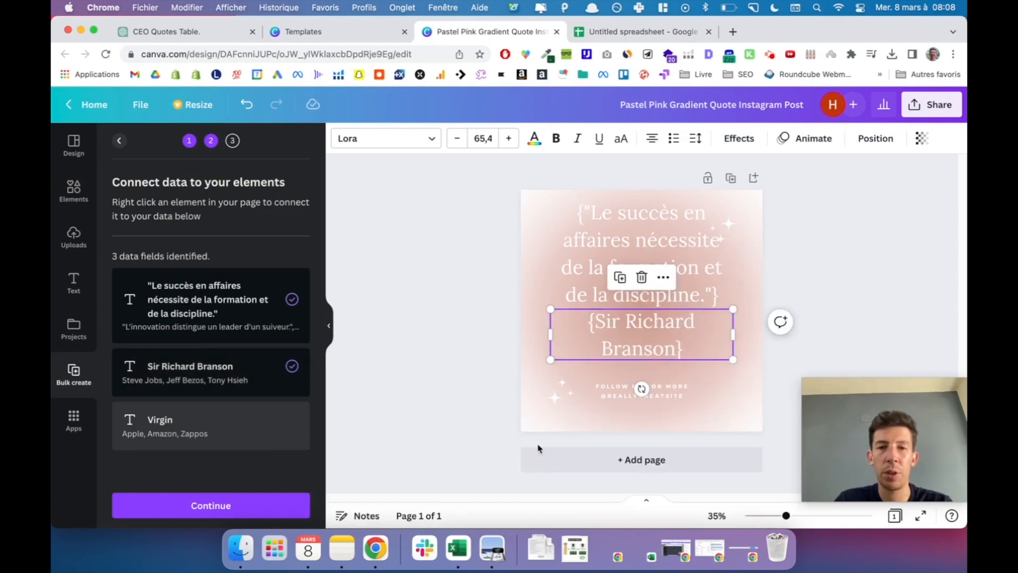
Set the font size of both the quote and the name placeholder to 55 and make the name bold.
left_click(629, 260)
left_click(483, 139)
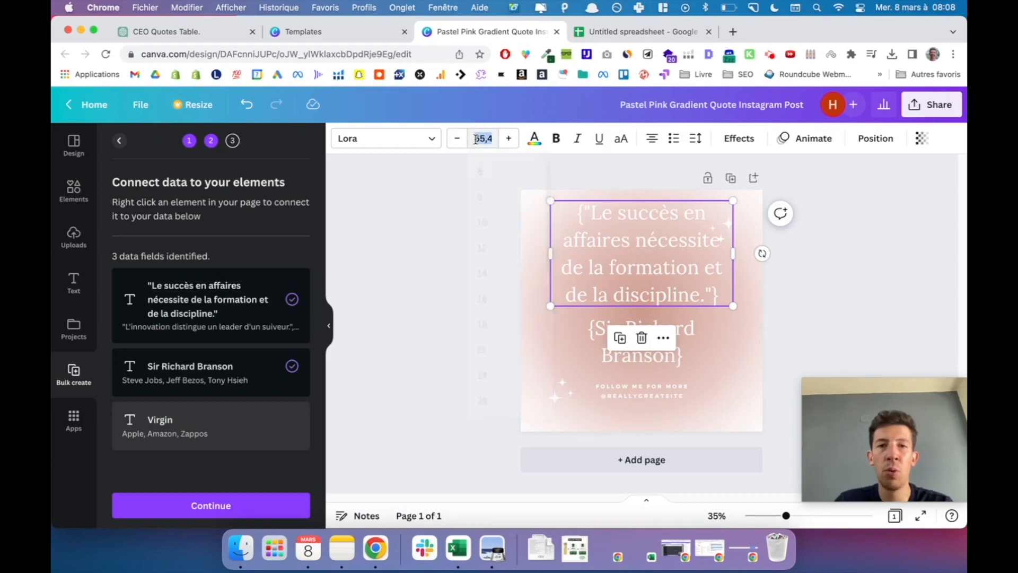
type("55")
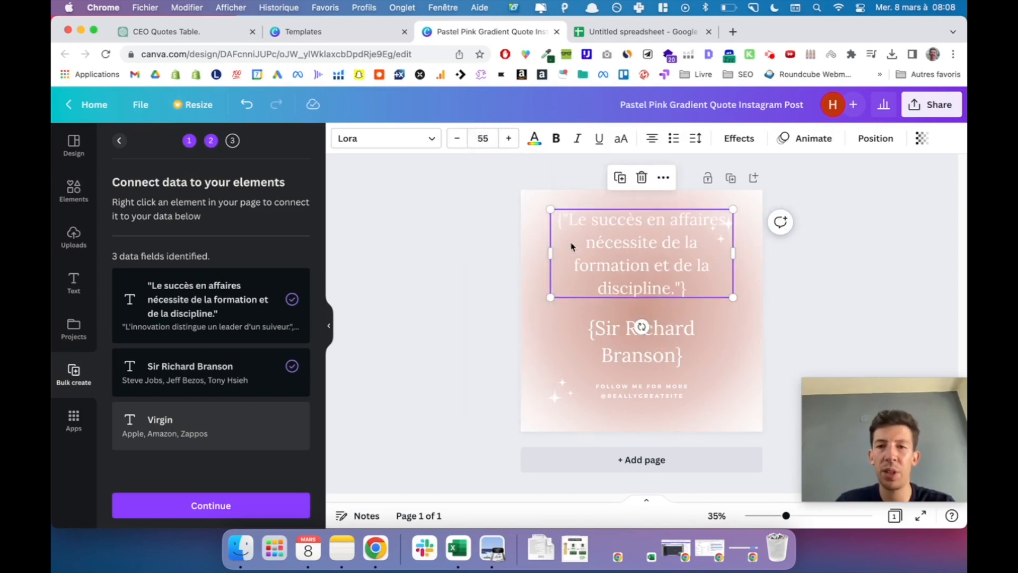
left_click(594, 327)
left_click(483, 138)
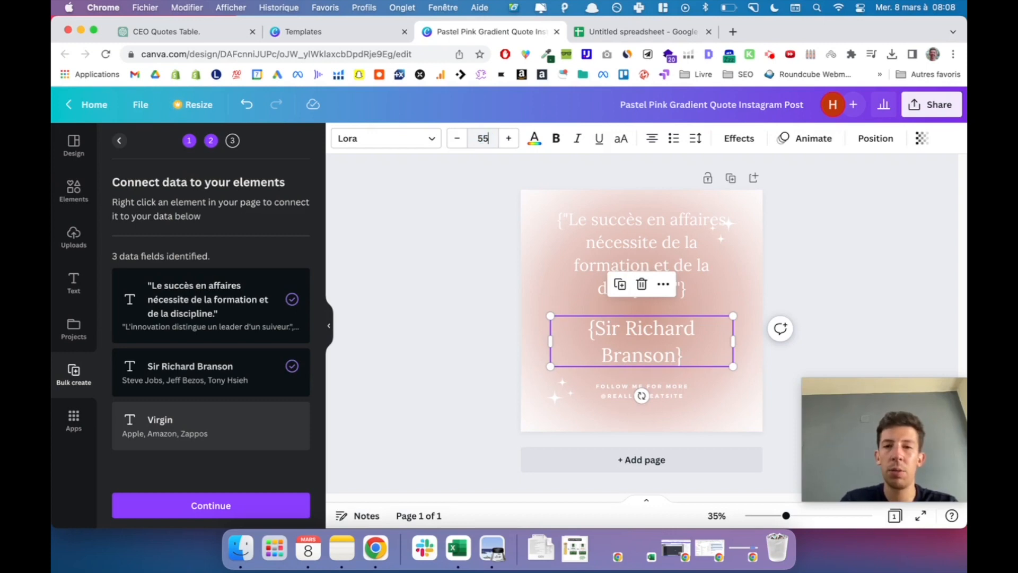
key("Return")
left_click(557, 139)
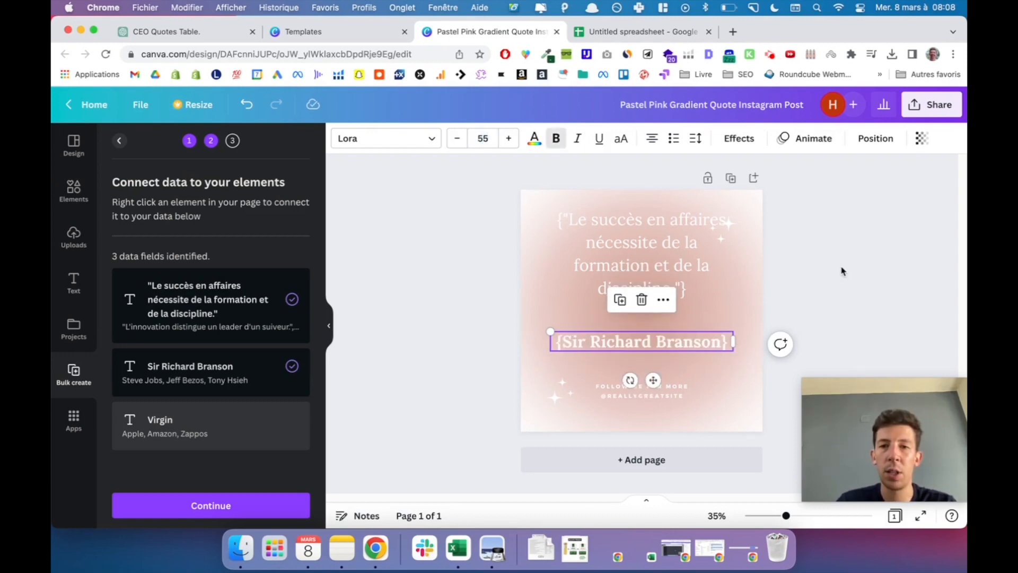
Connect the small footer text to the Virgin data field and move the quote slightly lower, keeping it centred.
left_click(612, 398)
right_click(612, 397)
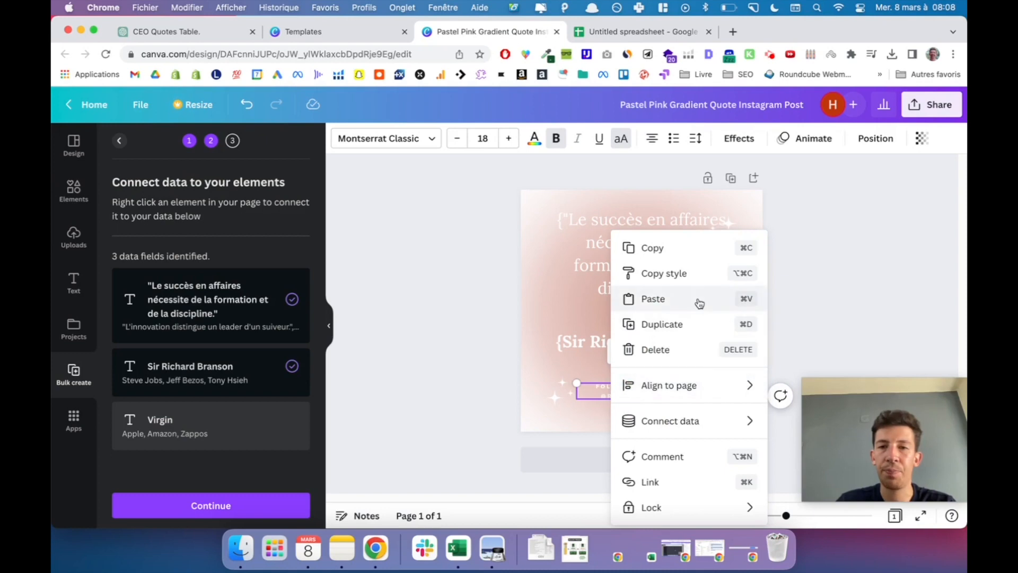
mouse_move(688, 431)
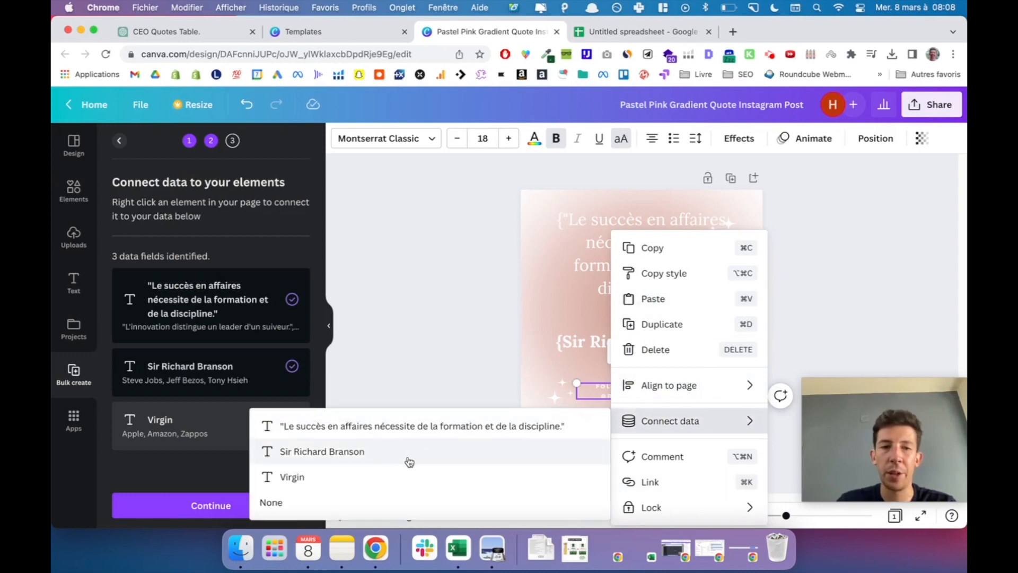
left_click(403, 477)
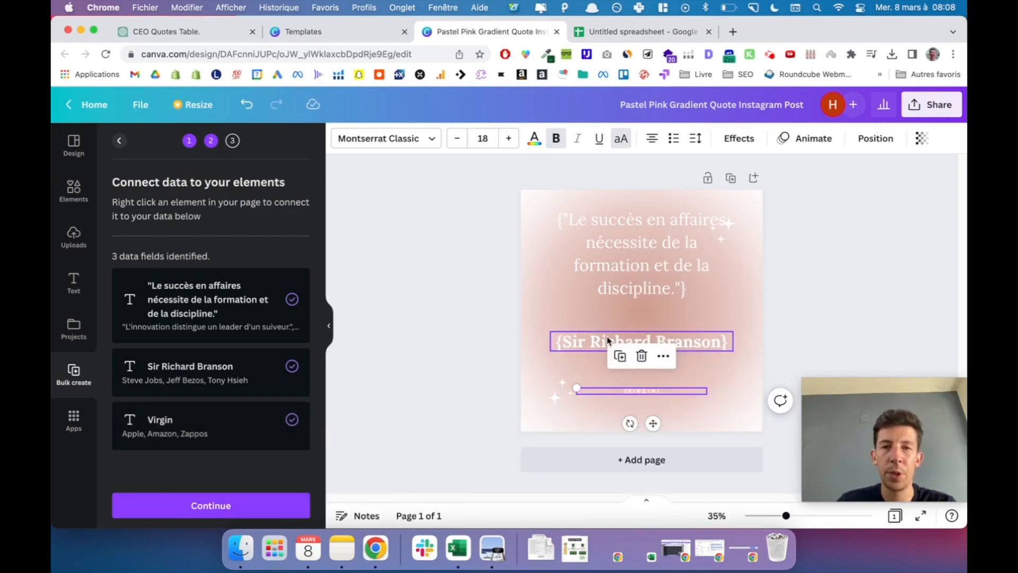
left_click(558, 145)
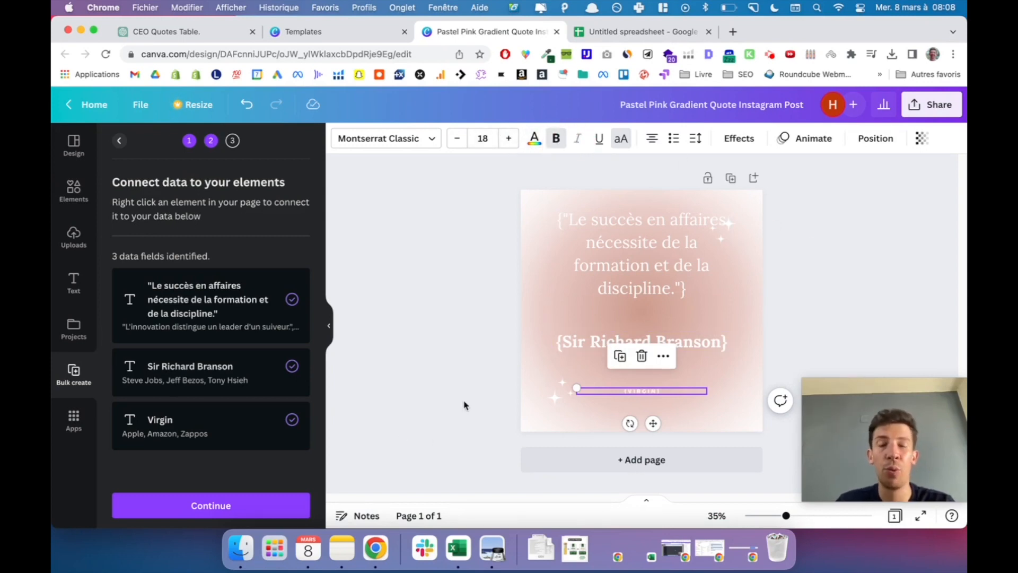
left_click(643, 270)
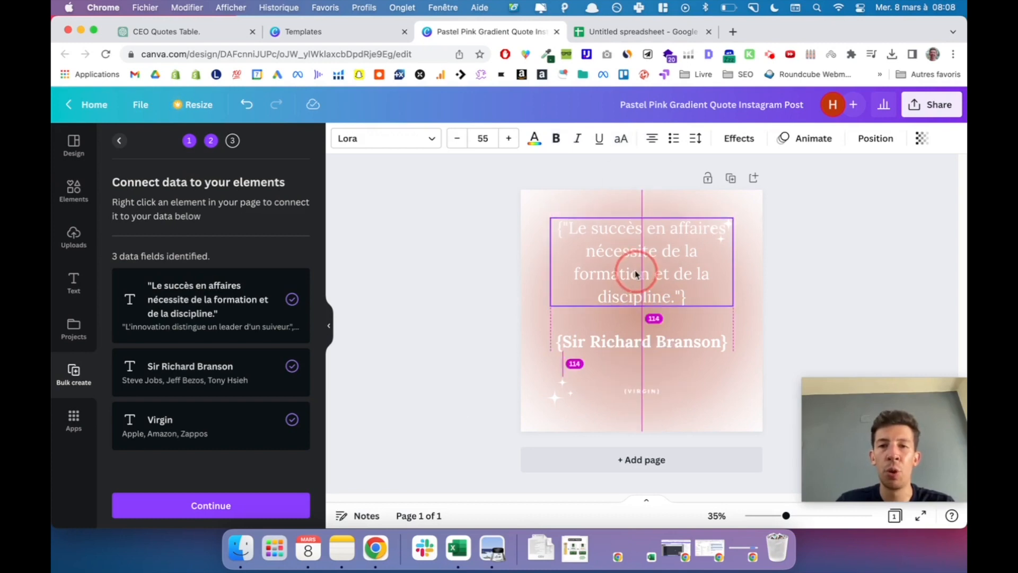
Continue to applying the data, review the rows with all of them selected, and generate the 24 pages.
left_click(240, 507)
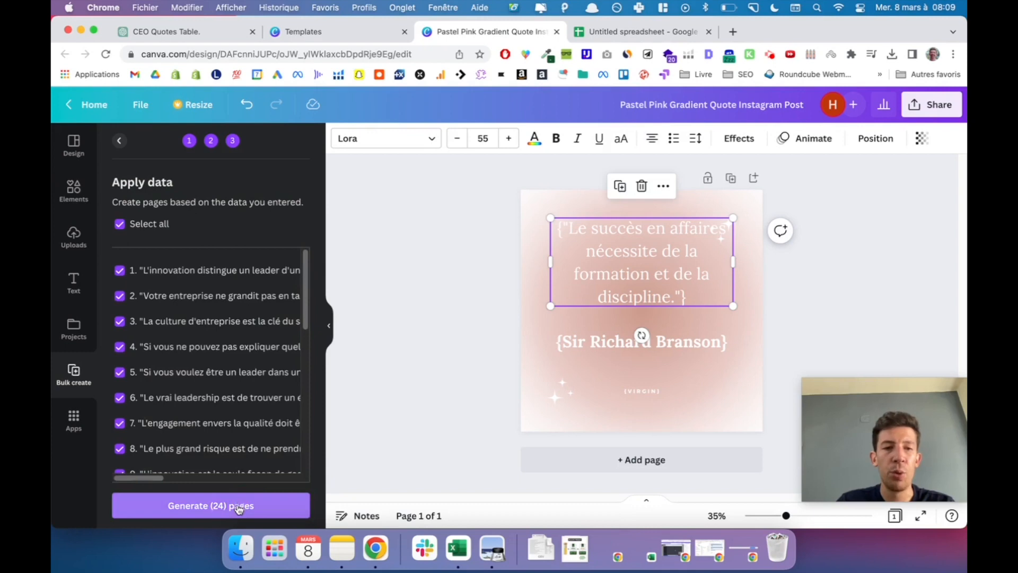
scroll(302, 320, "down", 1)
scroll(305, 303, "down", 10)
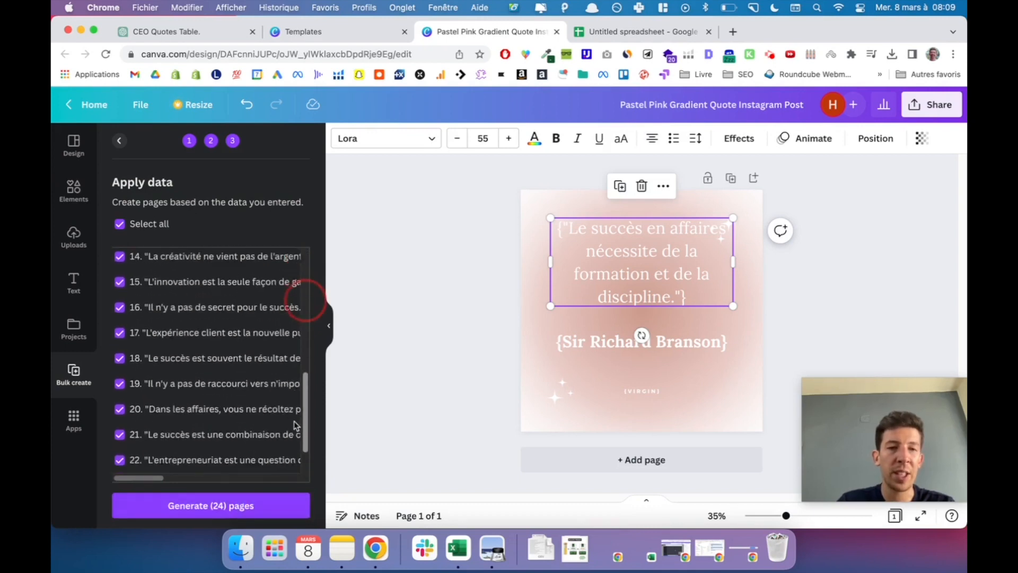
scroll(310, 305, "up", 12)
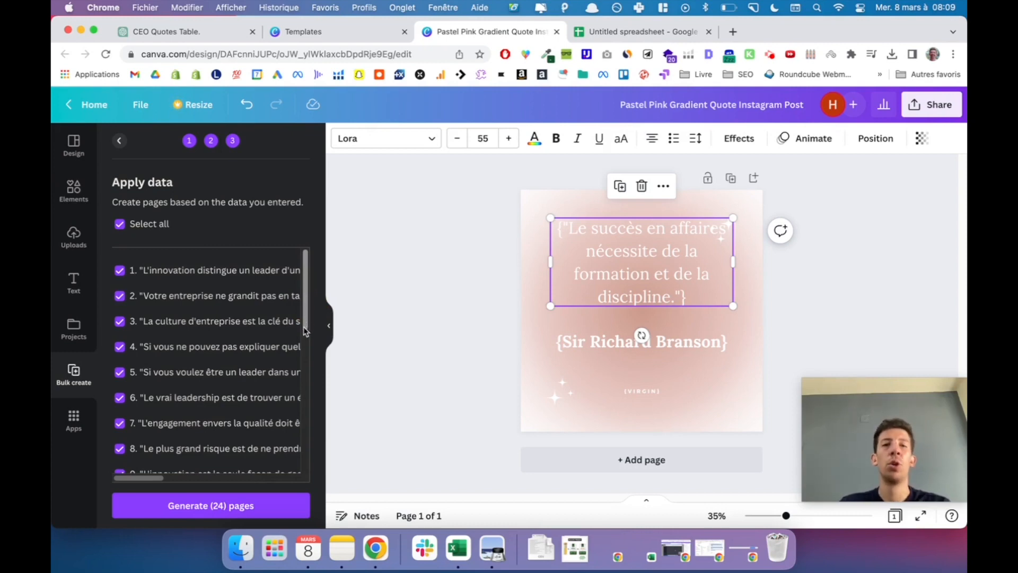
scroll(296, 363, "down", 10)
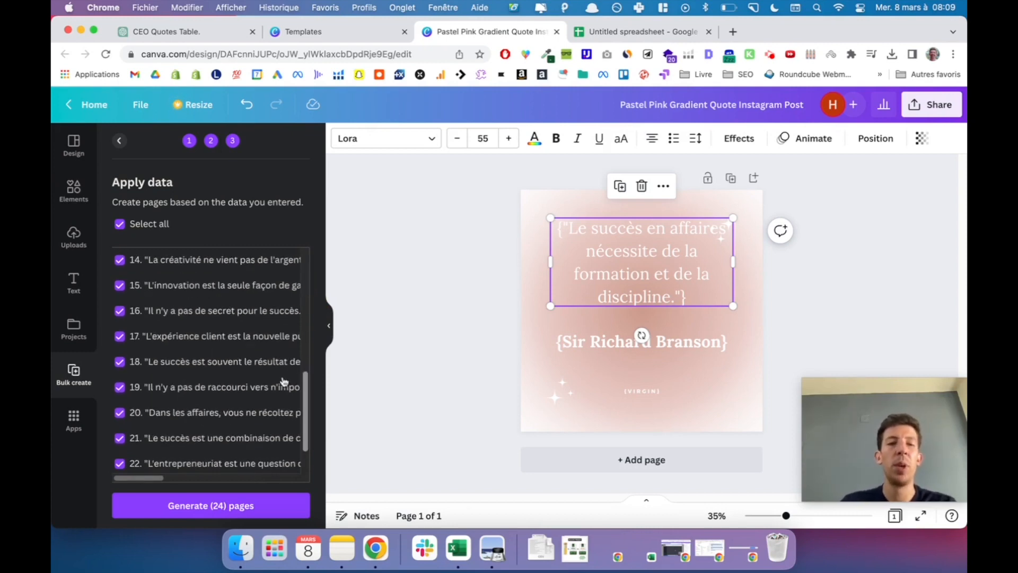
scroll(231, 428, "down", 3)
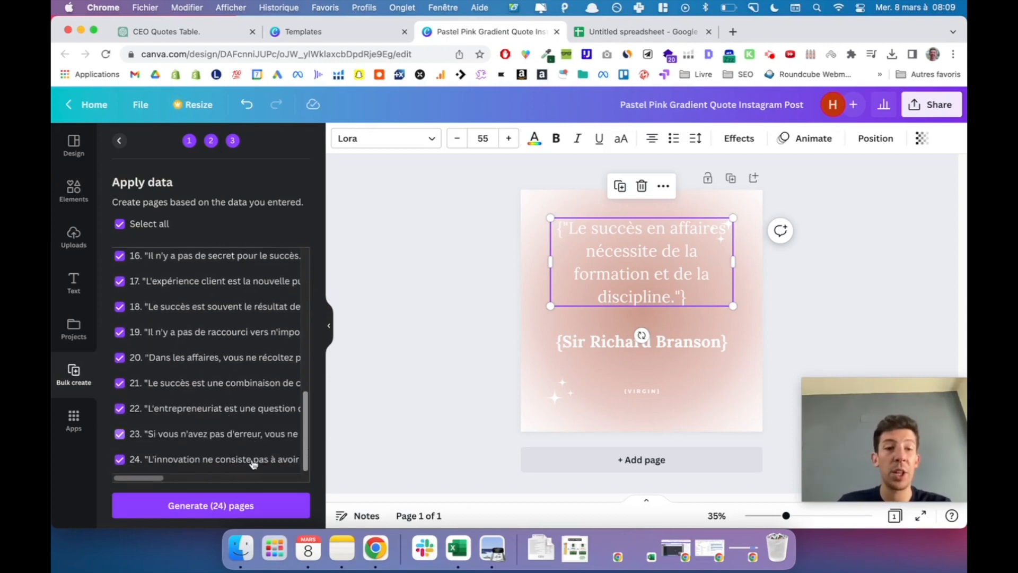
left_click(244, 506)
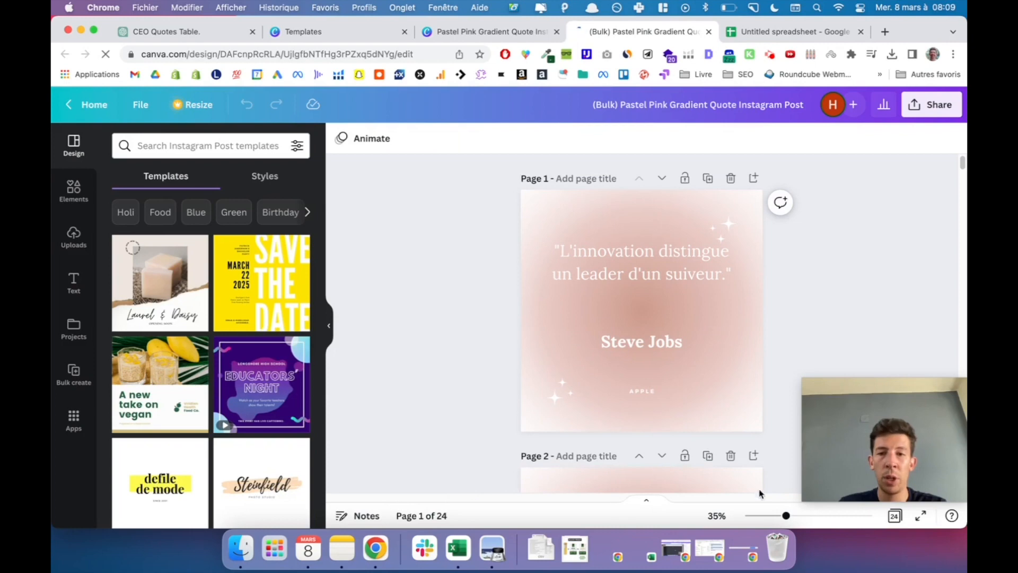
Examine all generated quote pages in the grid overview, then return to the single-page editing view.
left_click(894, 517)
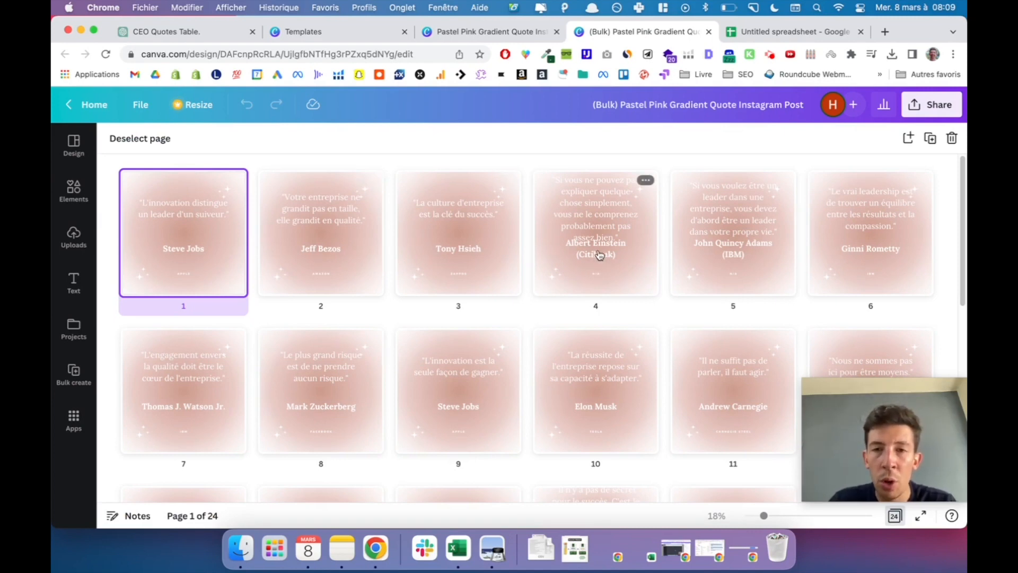
scroll(514, 281, "down", 4)
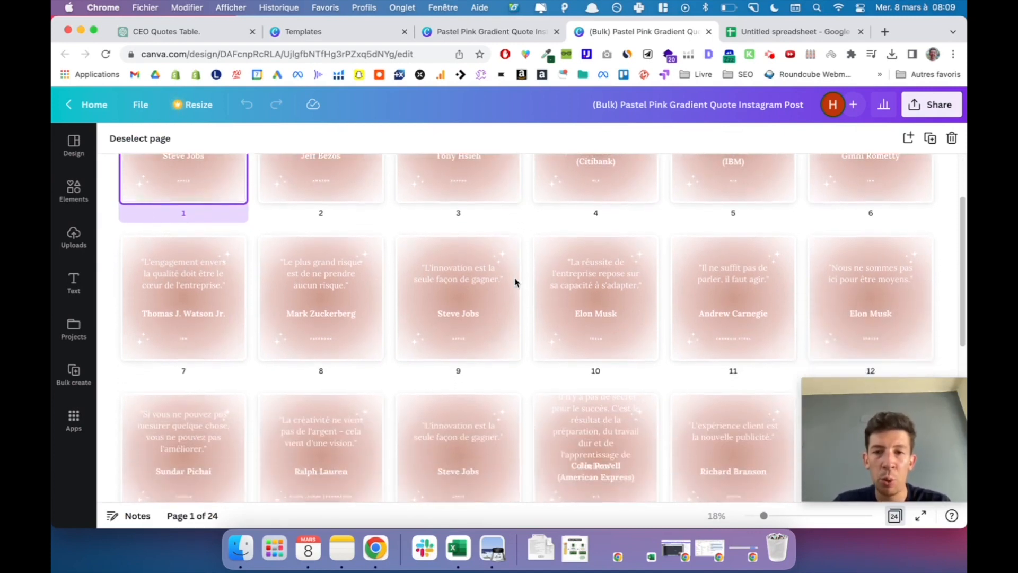
scroll(514, 282, "down", 3)
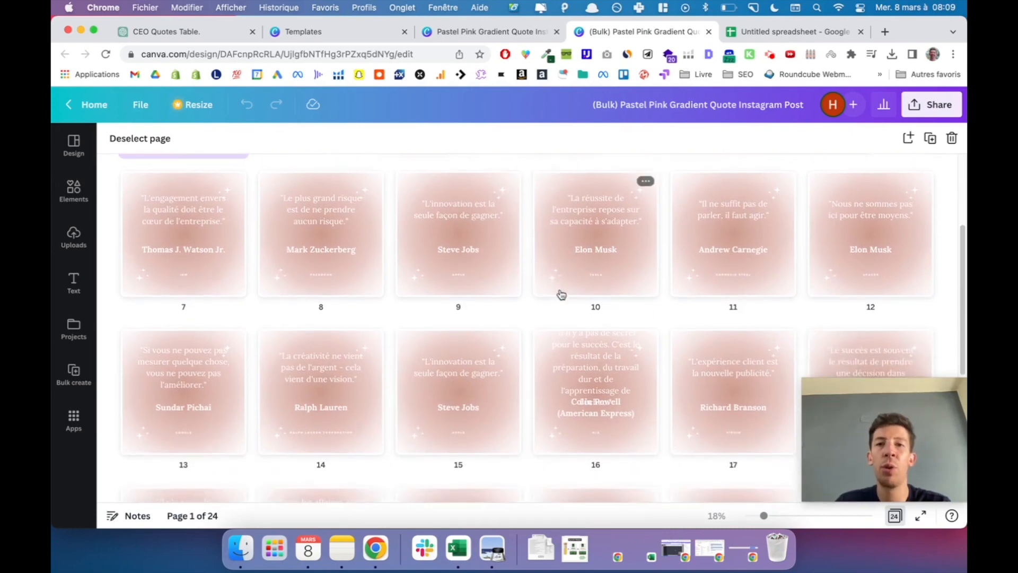
scroll(561, 295, "down", 5)
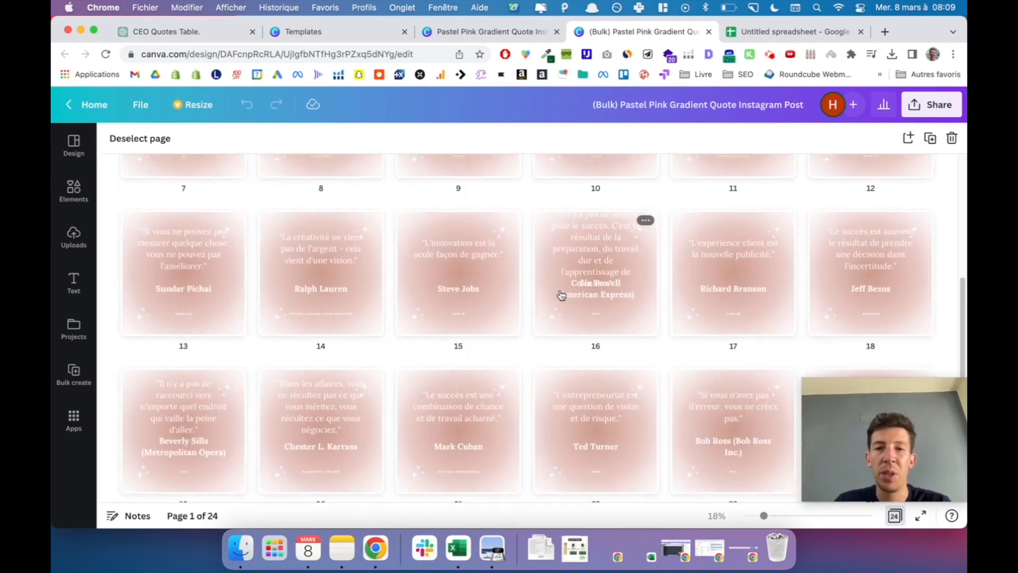
scroll(561, 294, "down", 5)
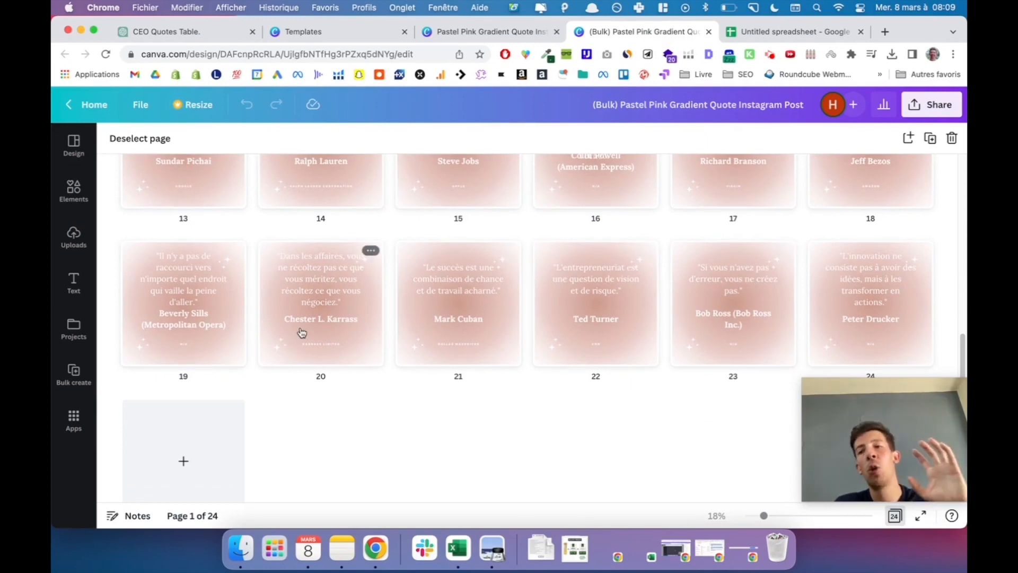
scroll(297, 332, "up", 15)
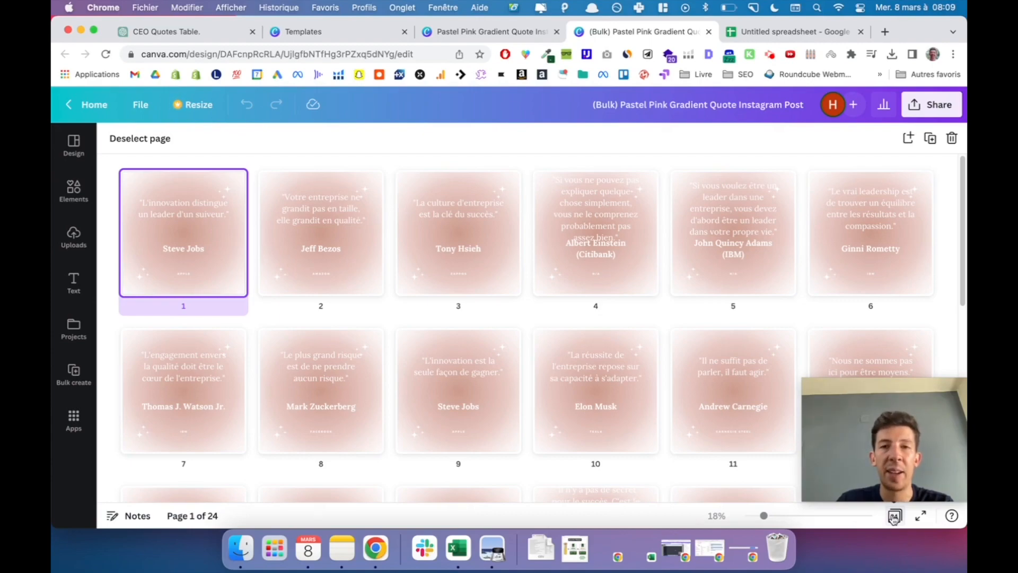
left_click(894, 516)
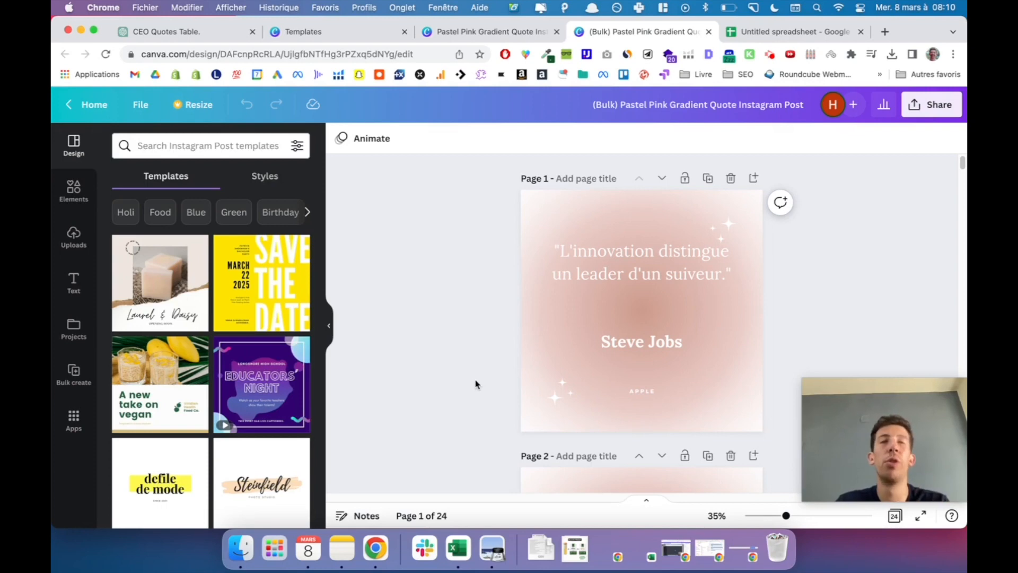
Open the Text to Image app, enter the prompt "Steve jobs face", choose a style and generate the images.
left_click(73, 417)
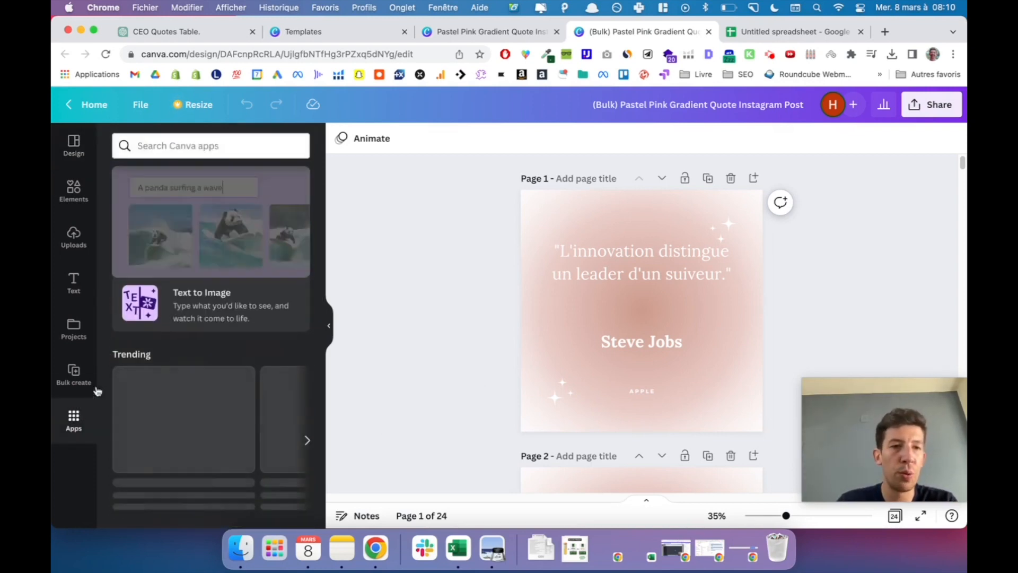
left_click(190, 300)
left_click(213, 471)
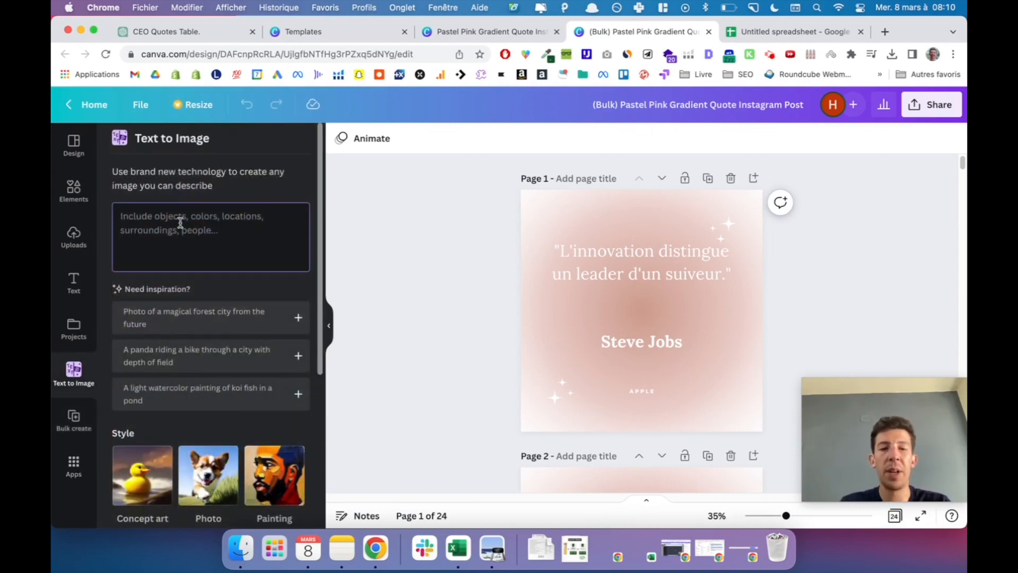
type("Steve jobs face")
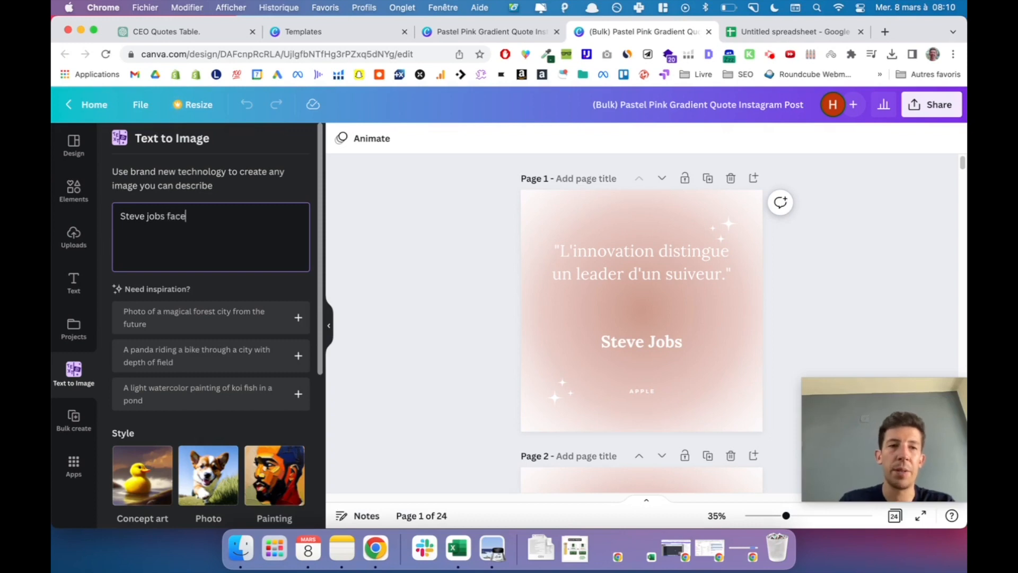
left_click(132, 486)
scroll(138, 477, "down", 5)
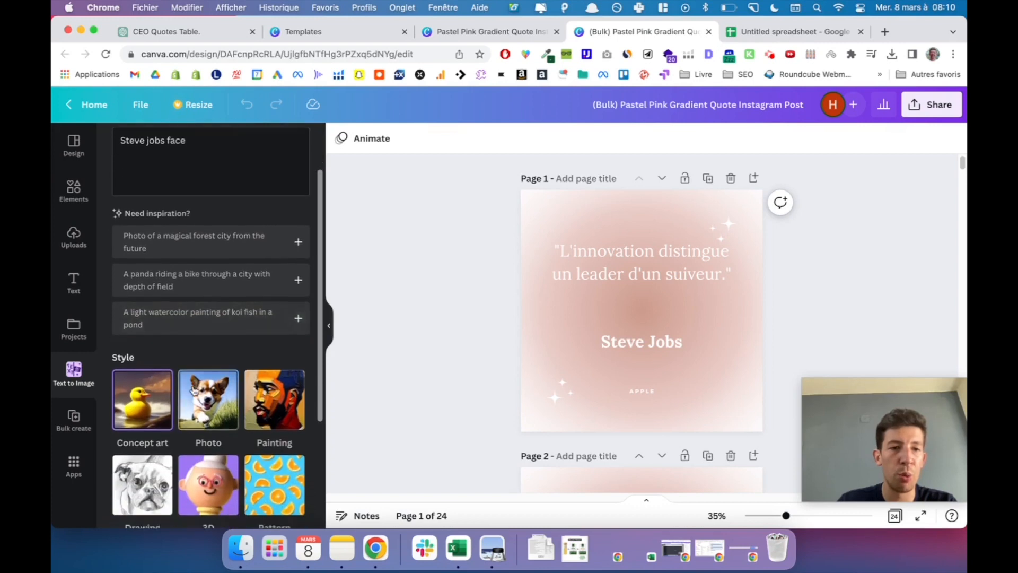
left_click(248, 502)
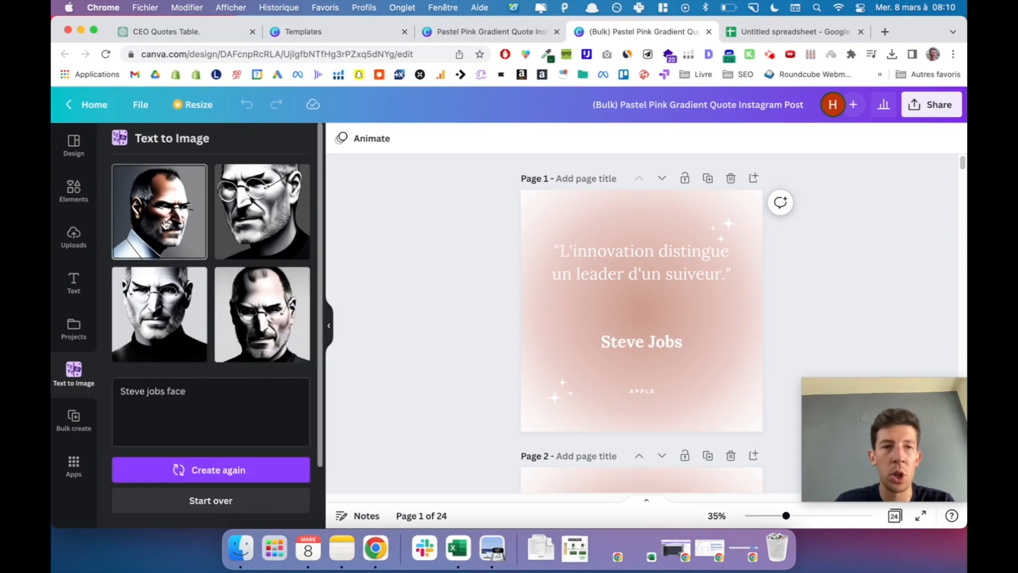
Add the first generated portrait to page 1 and enlarge it to cover the whole page behind the text.
left_click(159, 212)
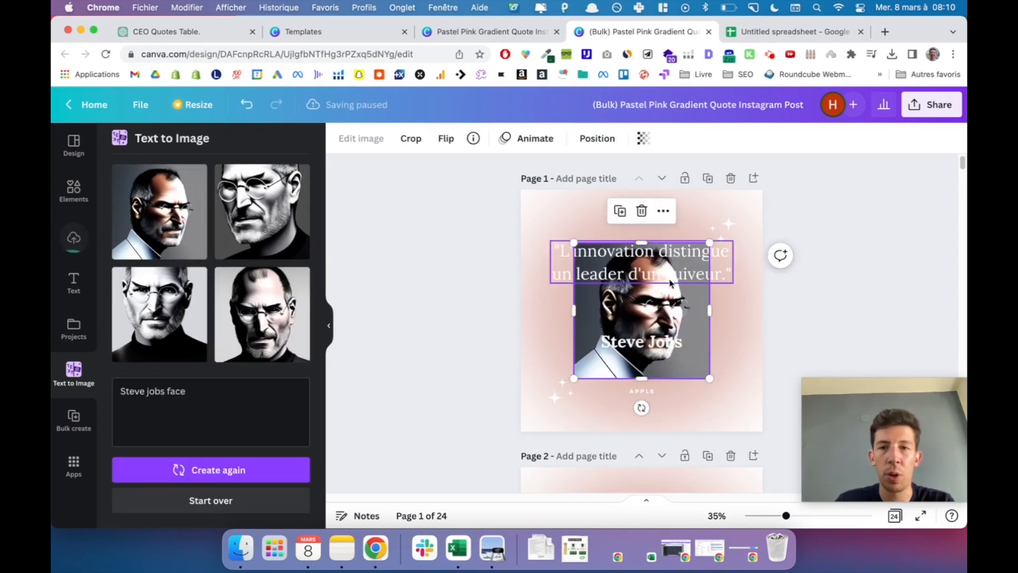
left_click_drag(634, 293, 581, 244)
left_click_drag(656, 325, 762, 431)
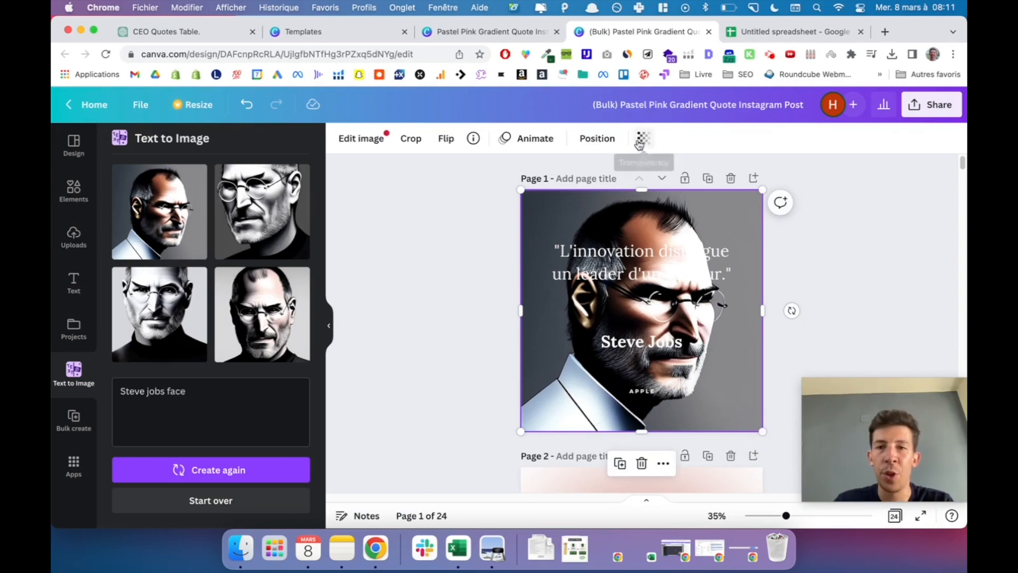
Darken the portrait on page 1 by setting its brightness to -85 and its contrast to -55.
left_click(363, 138)
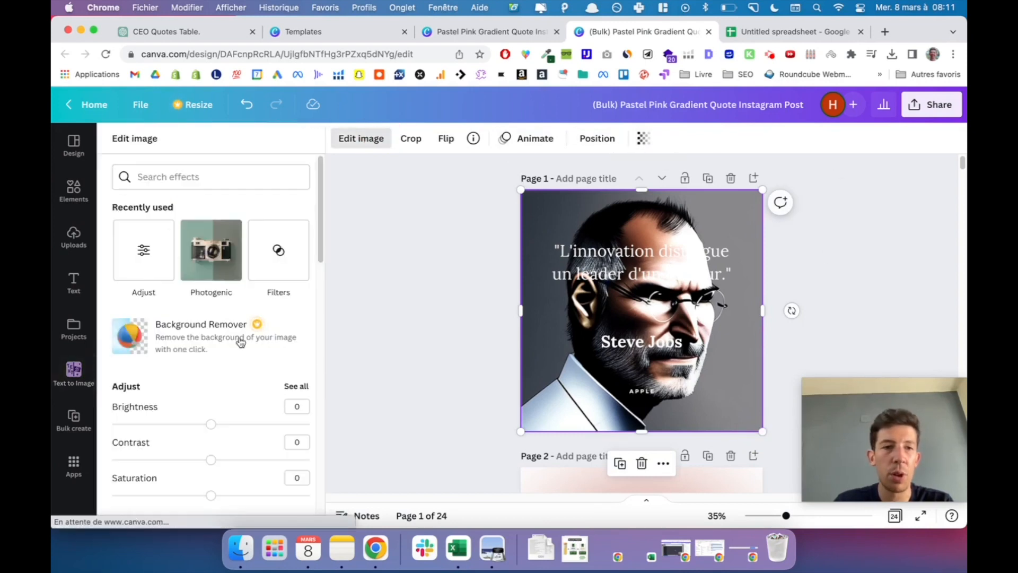
left_click_drag(210, 424, 126, 424)
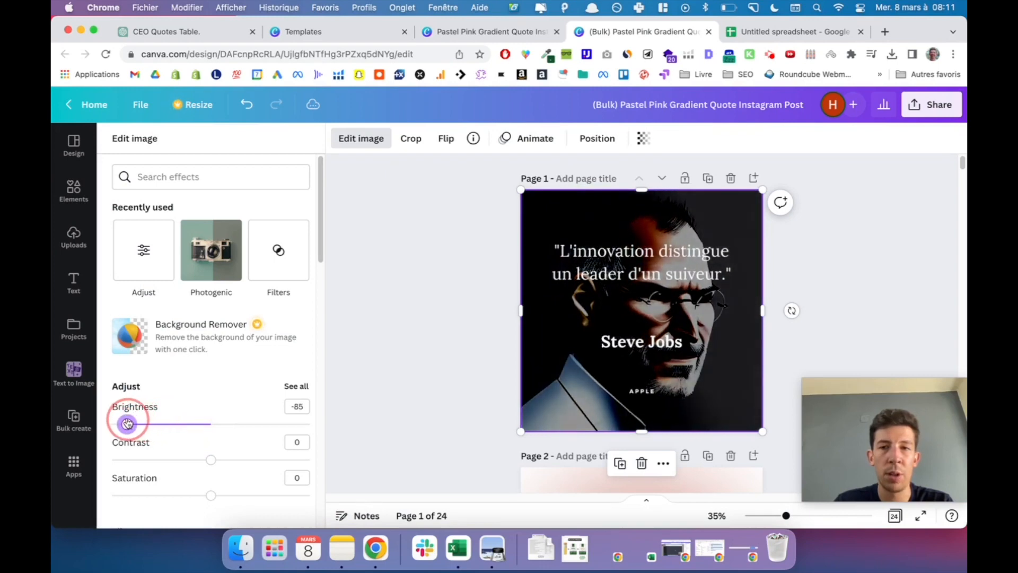
left_click_drag(211, 459, 156, 460)
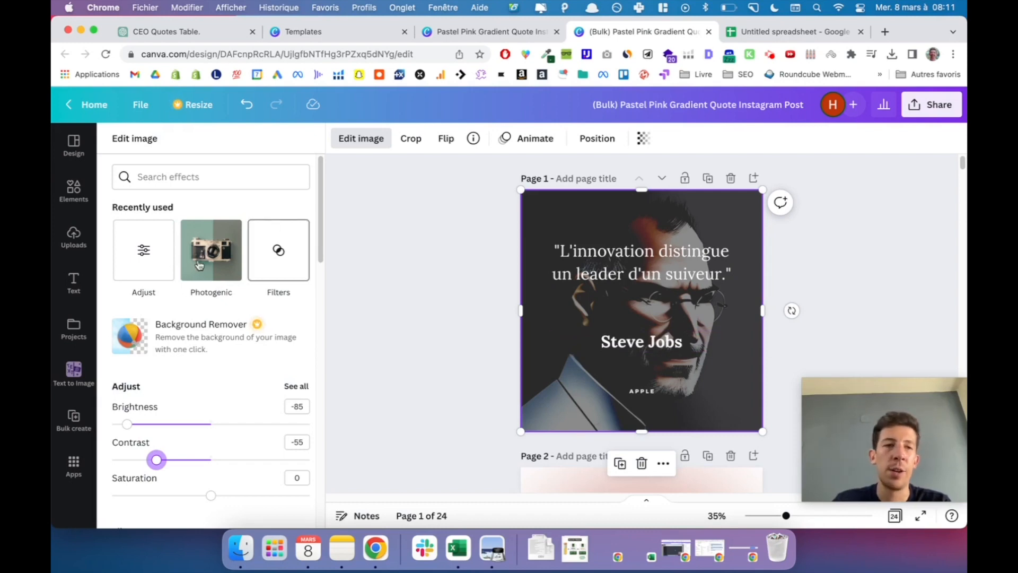
scroll(711, 305, "down", 1)
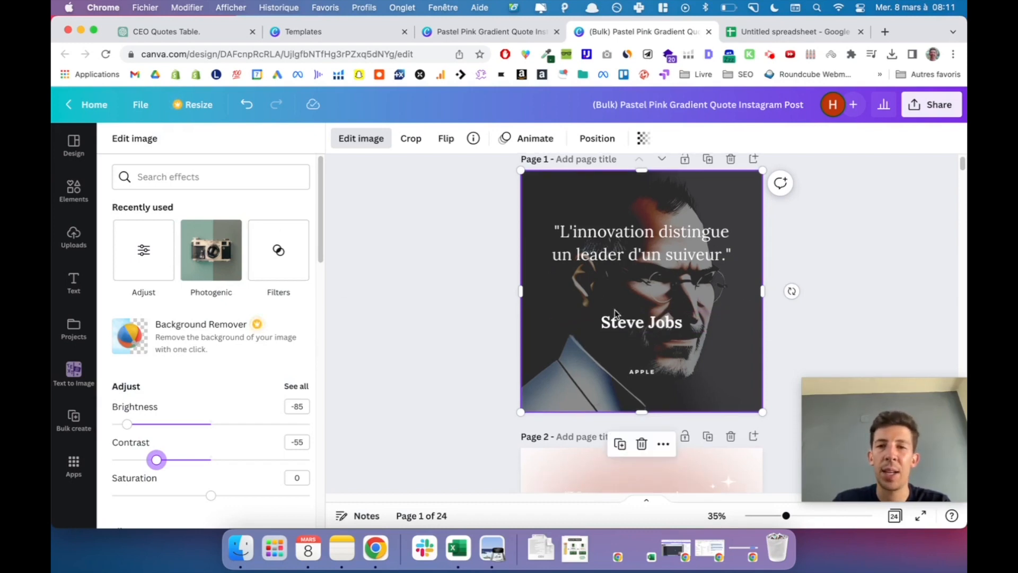
scroll(705, 341, "down", 1)
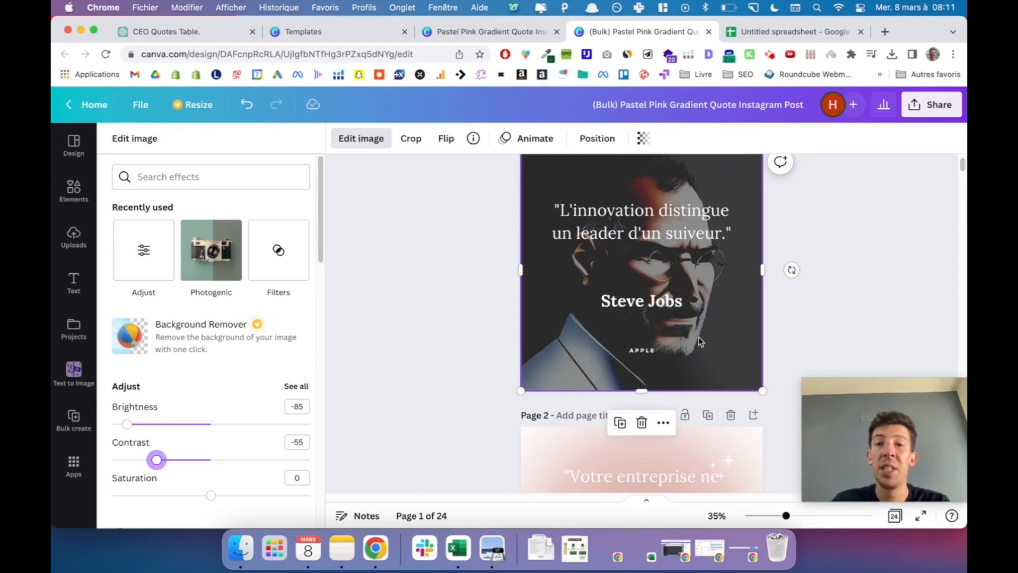
Start over in Text to Image and generate a new set of images from the prompt "Steve job face".
left_click(69, 383)
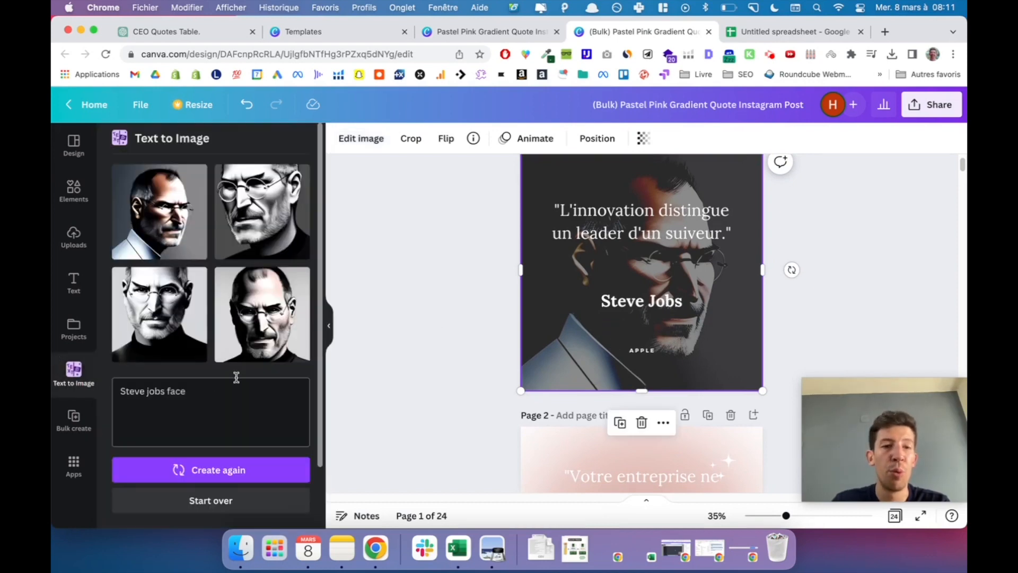
scroll(230, 472, "down", 3)
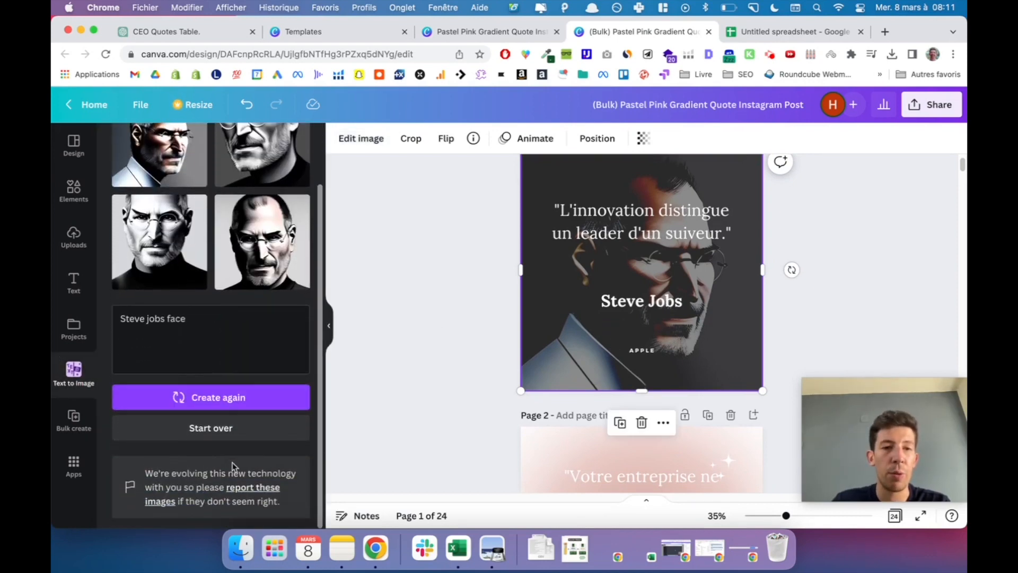
left_click(228, 427)
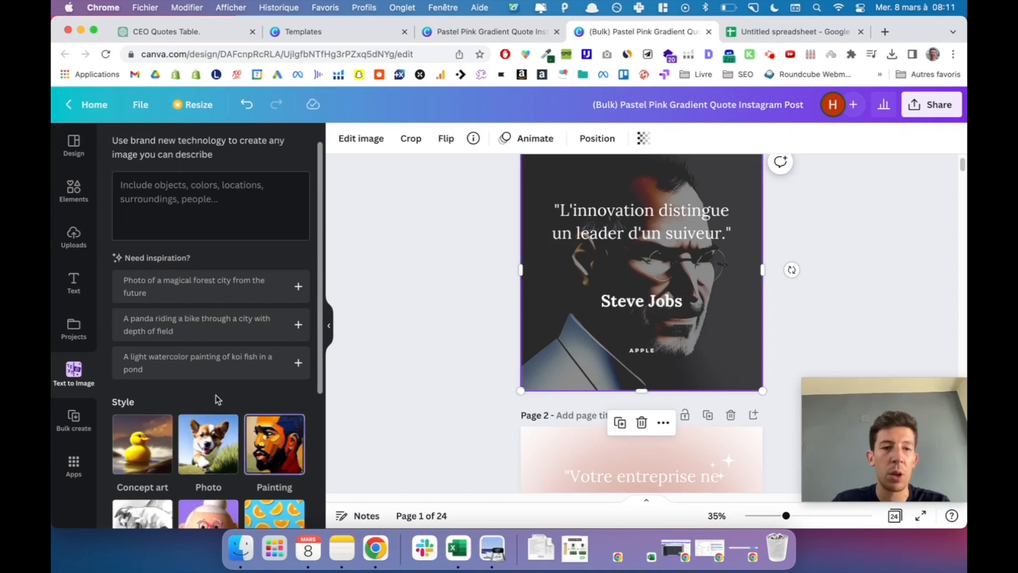
scroll(210, 427, "up", 2)
left_click(188, 244)
type("Steve job face")
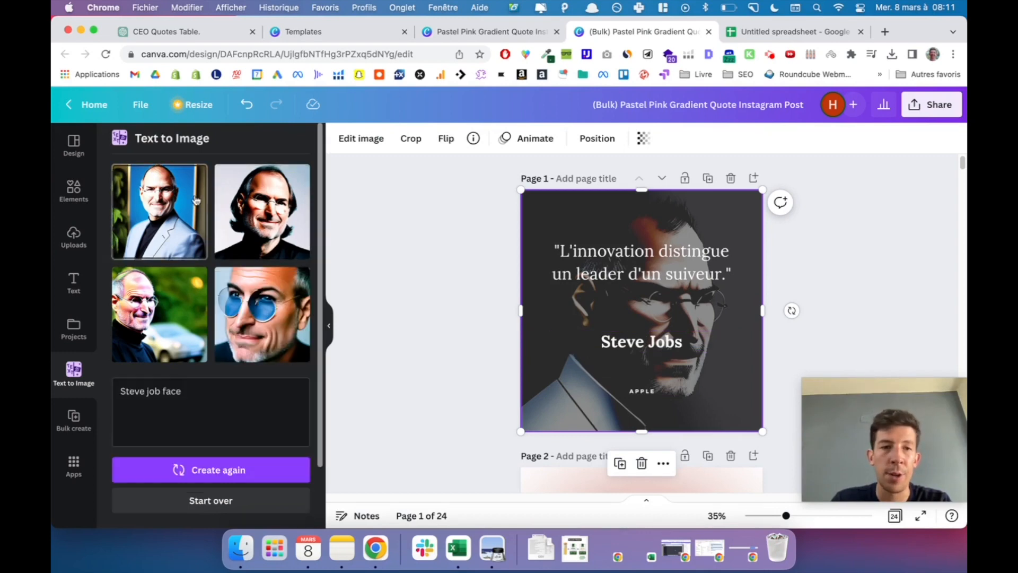
Add the new smiling portrait with long dark hair, enlarge it to fill page 1 and set its brightness to -100.
left_click(276, 205)
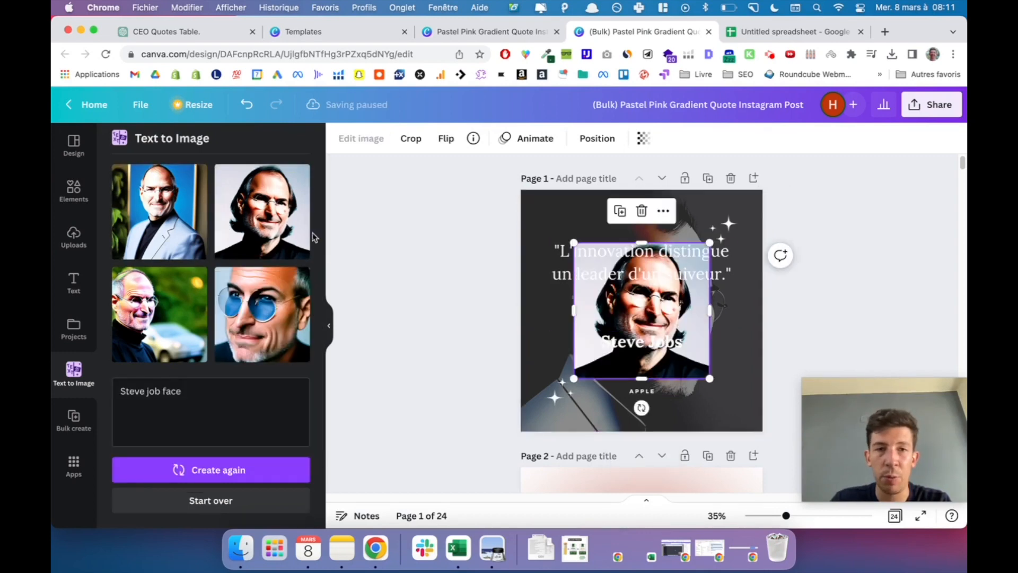
left_click_drag(207, 425, 112, 424)
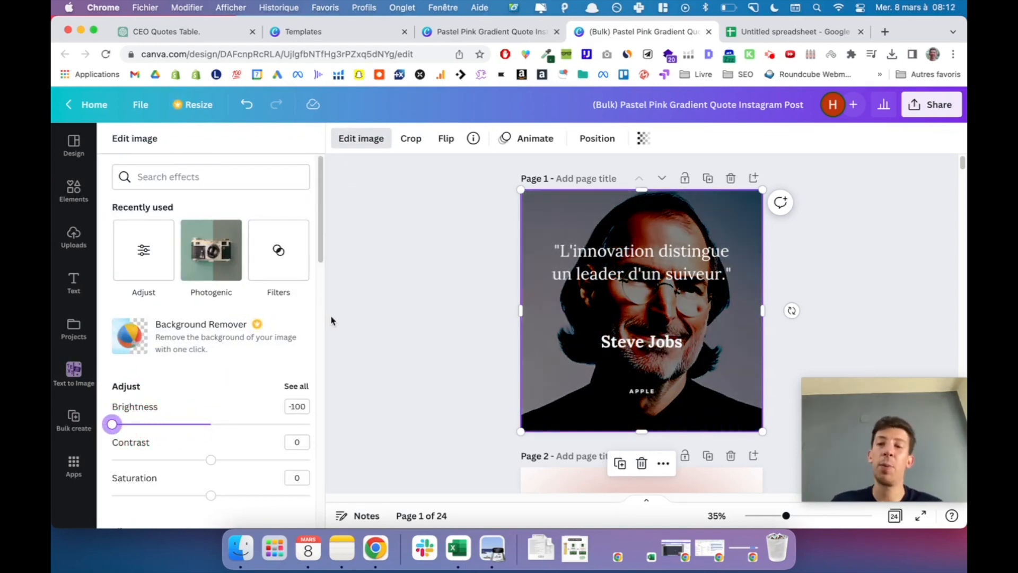
scroll(469, 263, "down", 1)
scroll(418, 330, "down", 1)
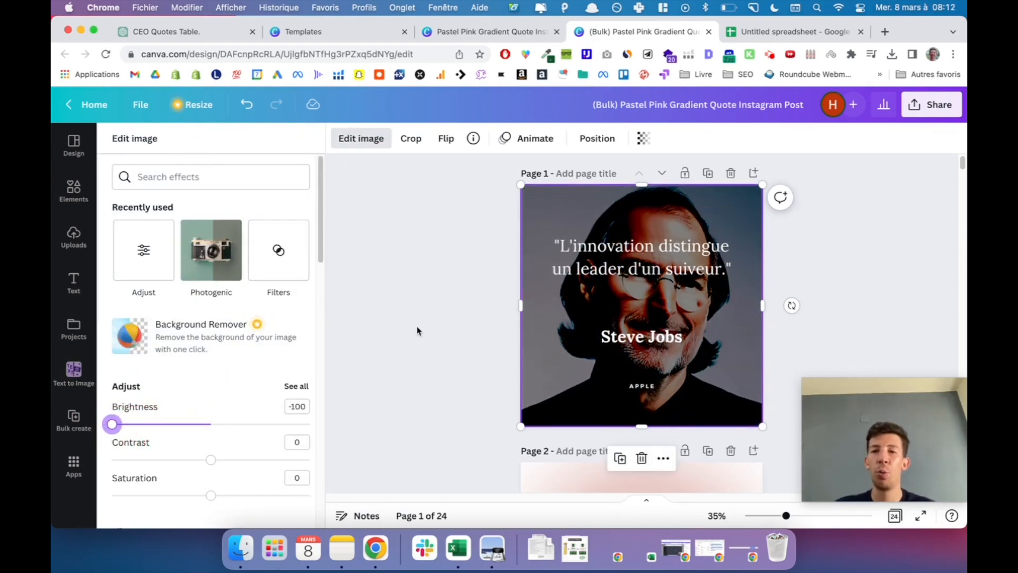